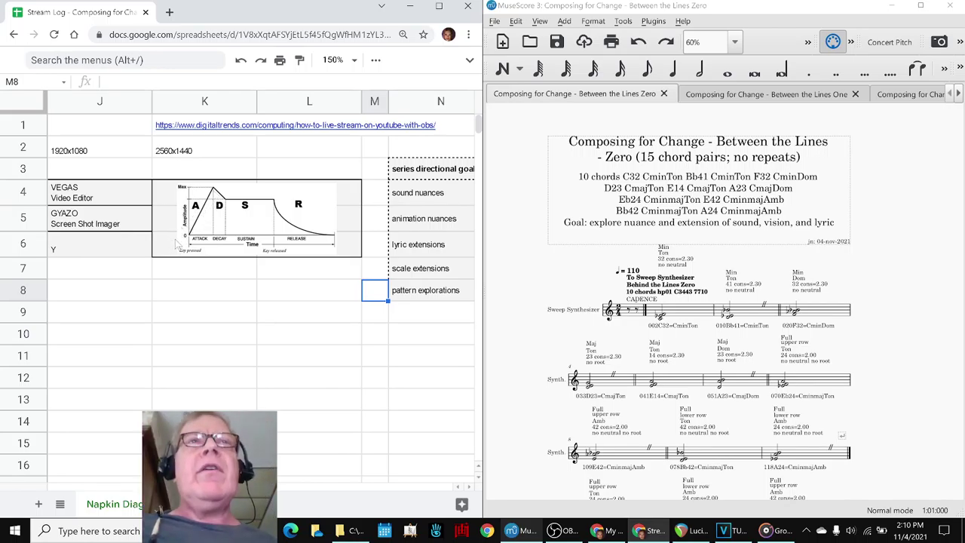
# Try deleting the "To Sweep Synthesizer" instrument change in measure 1 and undo the deletion.
pyautogui.click(639, 278)
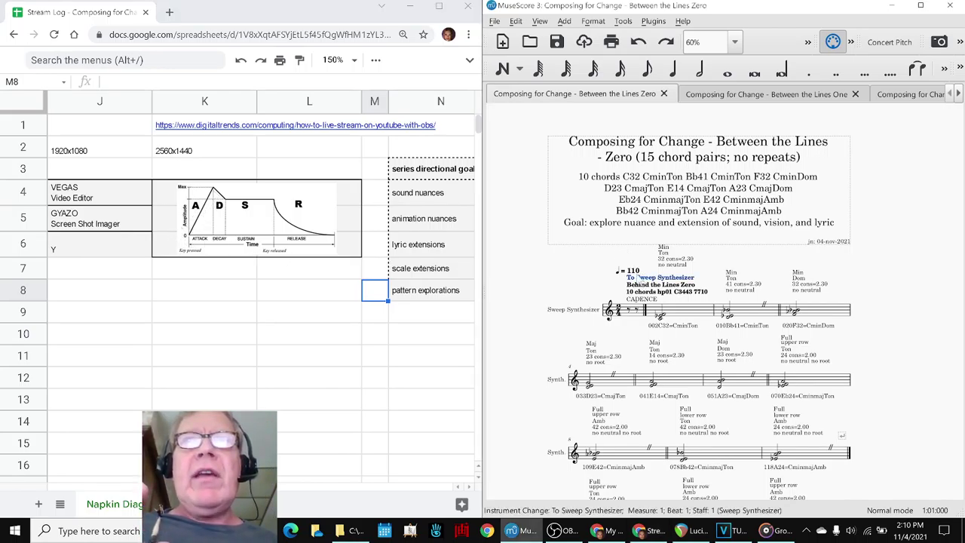
pyautogui.press('Delete')
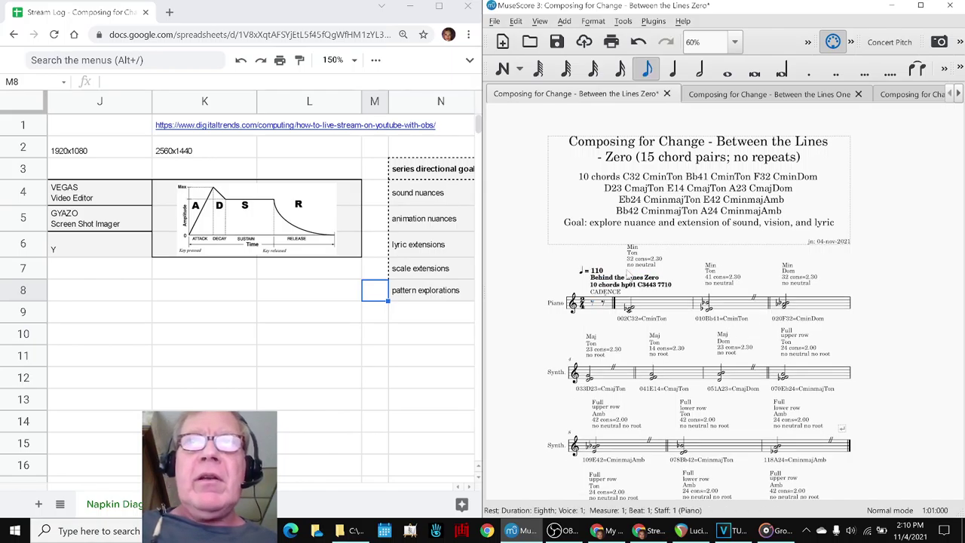
pyautogui.keyDown('shift'); pyautogui.click(628, 305); pyautogui.keyUp('shift')
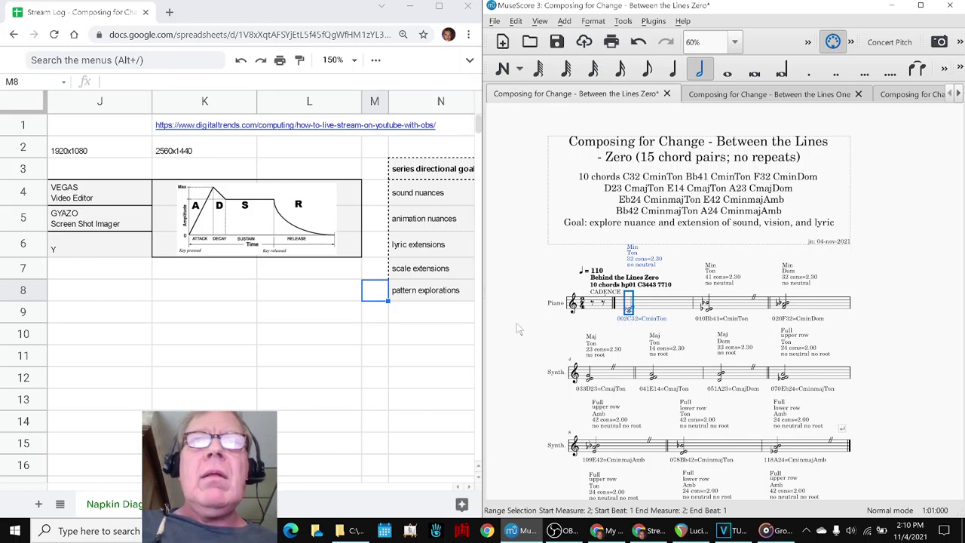
pyautogui.hotkey('ctrl', 'z')
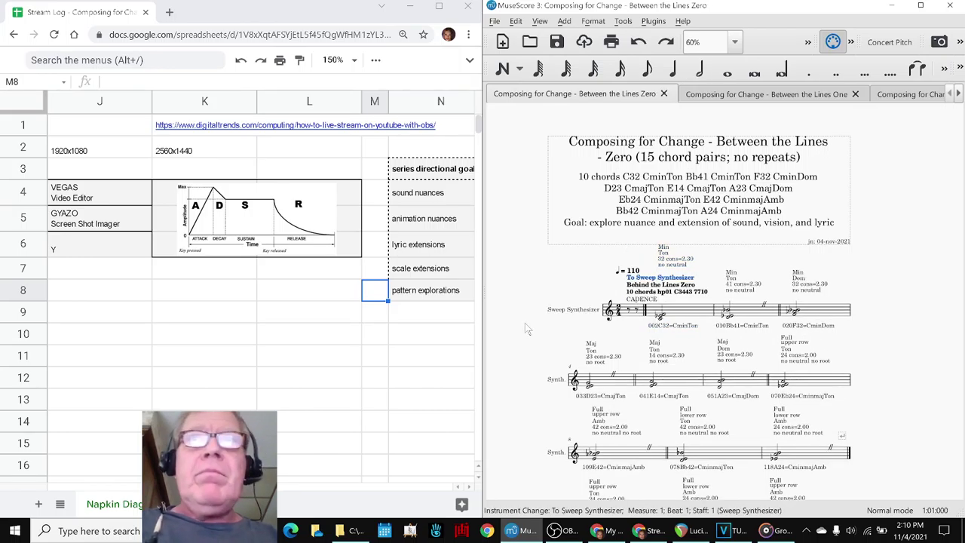
pyautogui.click(531, 345)
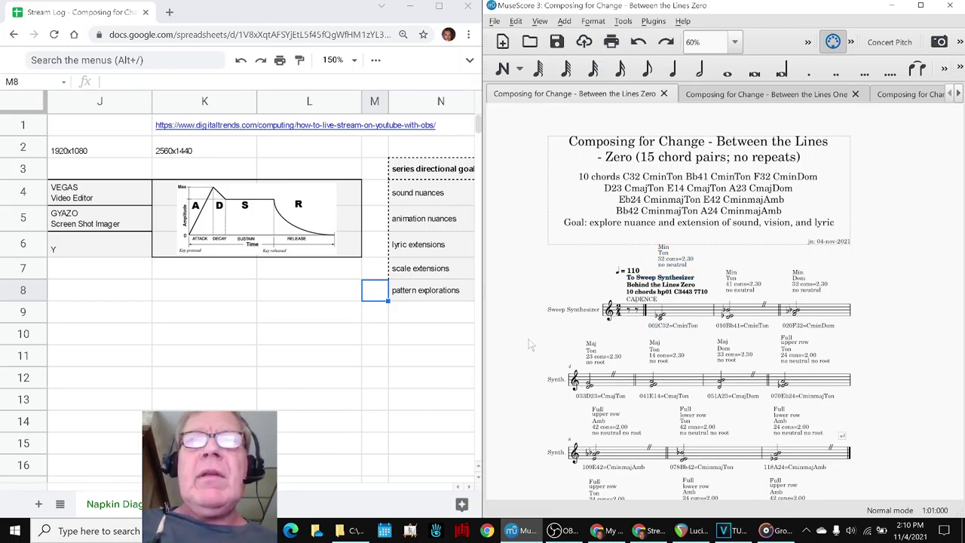
# Play the opening chords of the Between the Lines Zero score and stop playback.
pyautogui.press('space')
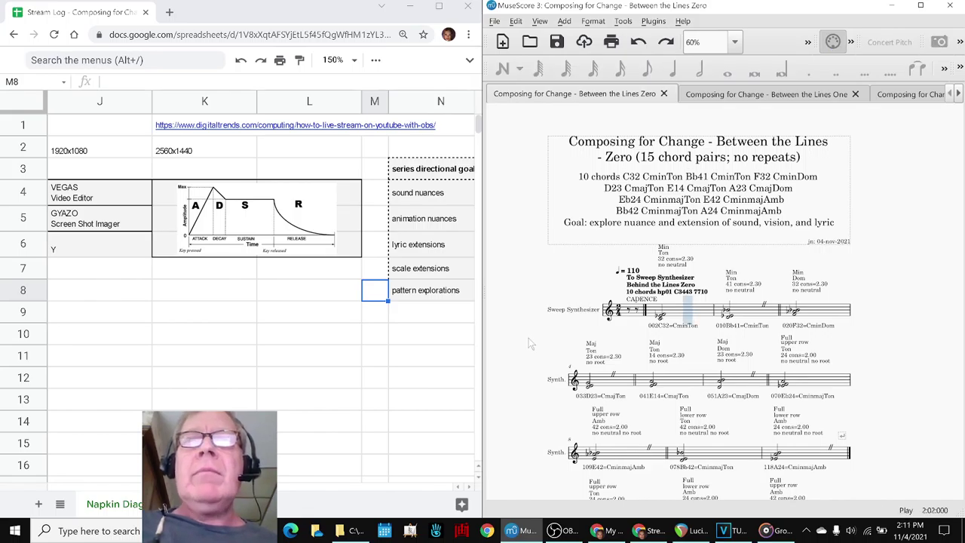
pyautogui.press('space')
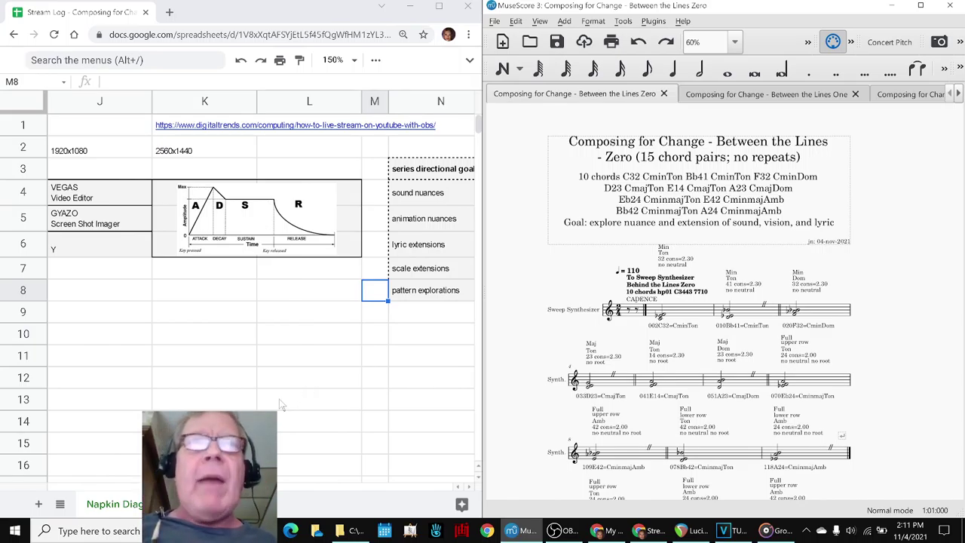
# Set the stream log spreadsheet's zoom to 90% and return to column A in row 15.
pyautogui.click(306, 392)
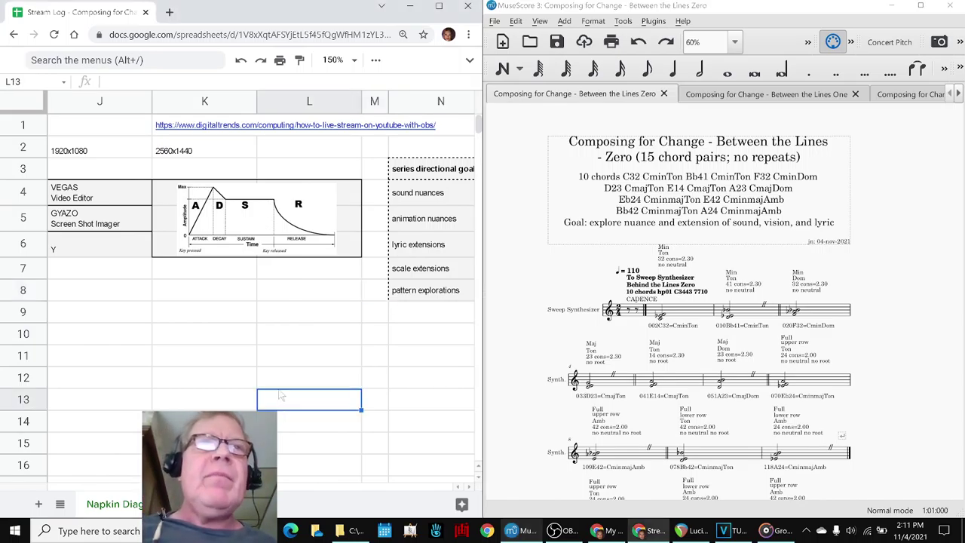
pyautogui.click(341, 60)
pyautogui.click(336, 129)
pyautogui.click(260, 304)
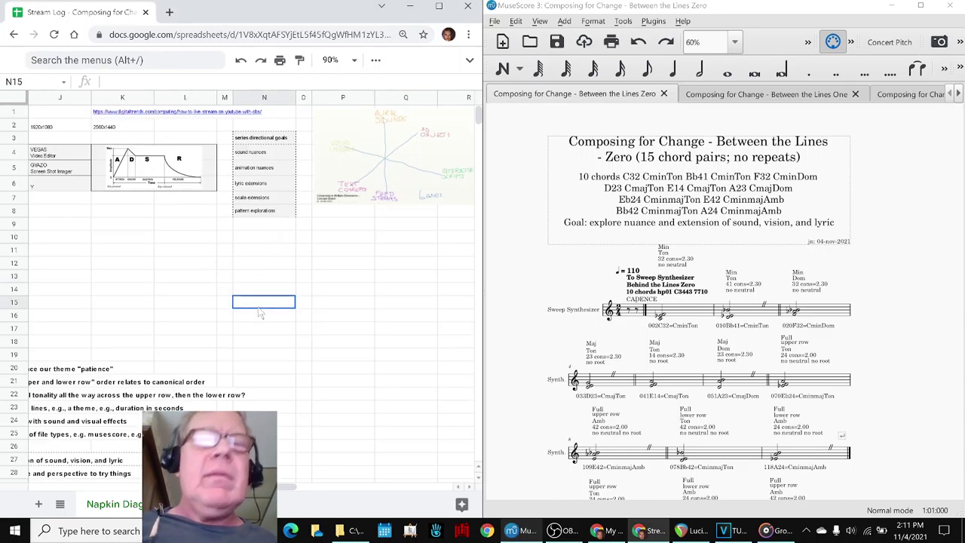
pyautogui.press('Home')
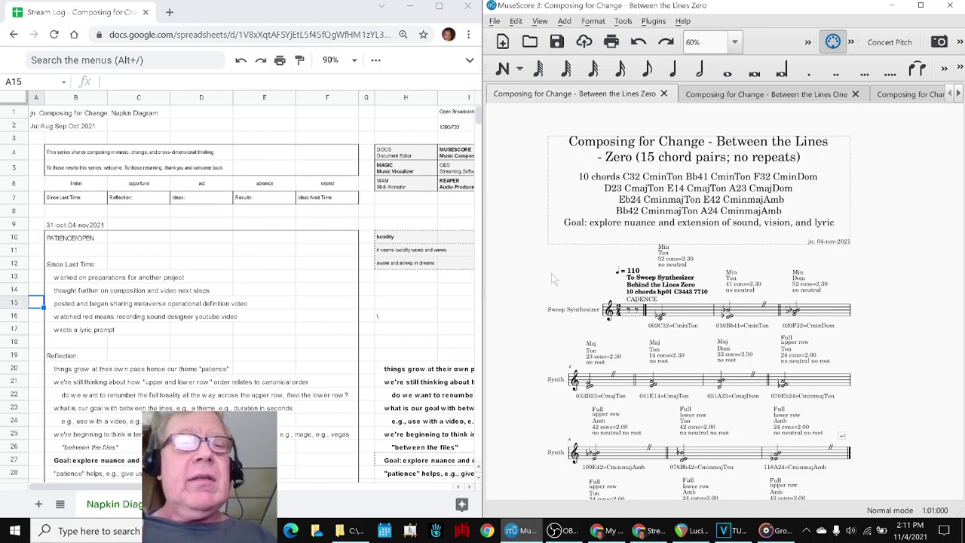
# Switch to REAPER and open the recent project Between the Lines - 10 Chords hp01 C3443 7710.rpp.
pyautogui.click(692, 530)
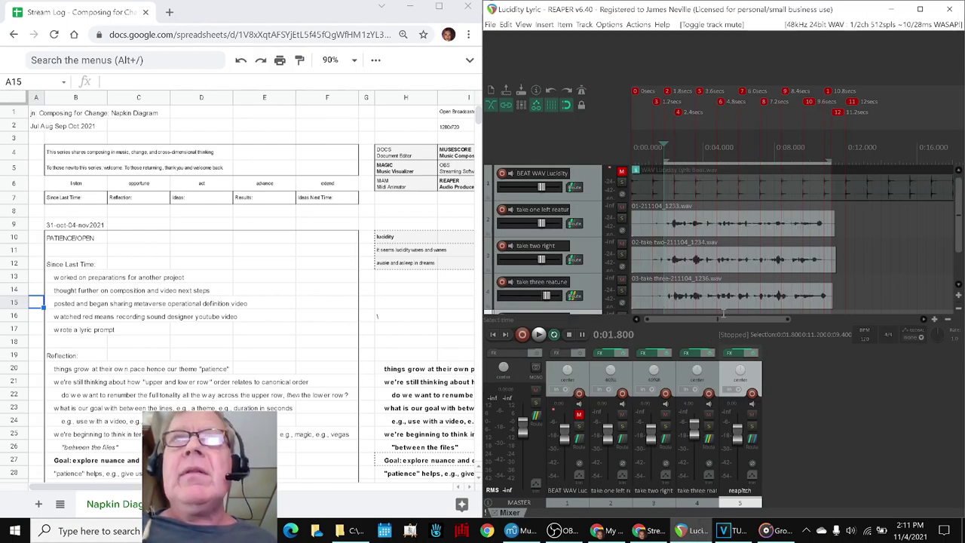
pyautogui.click(490, 25)
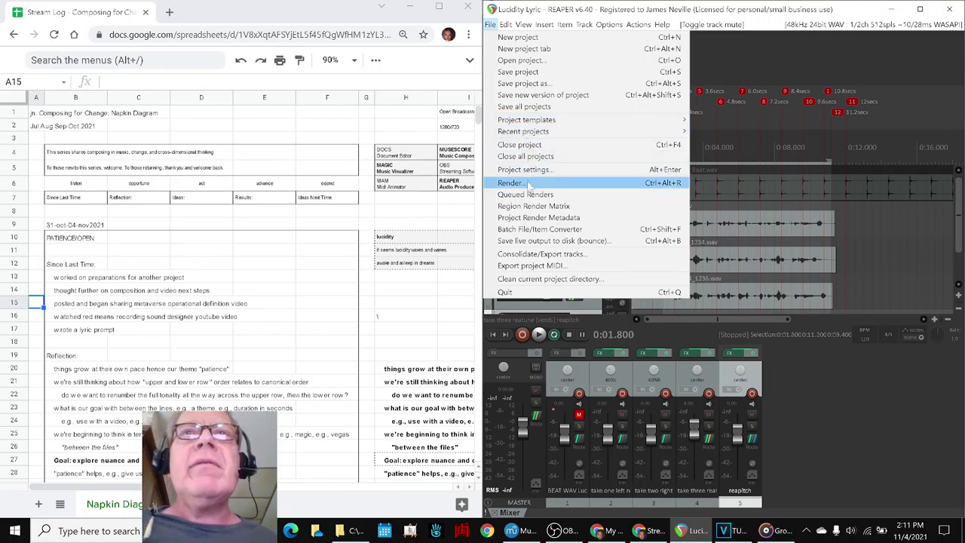
pyautogui.moveTo(533, 132)
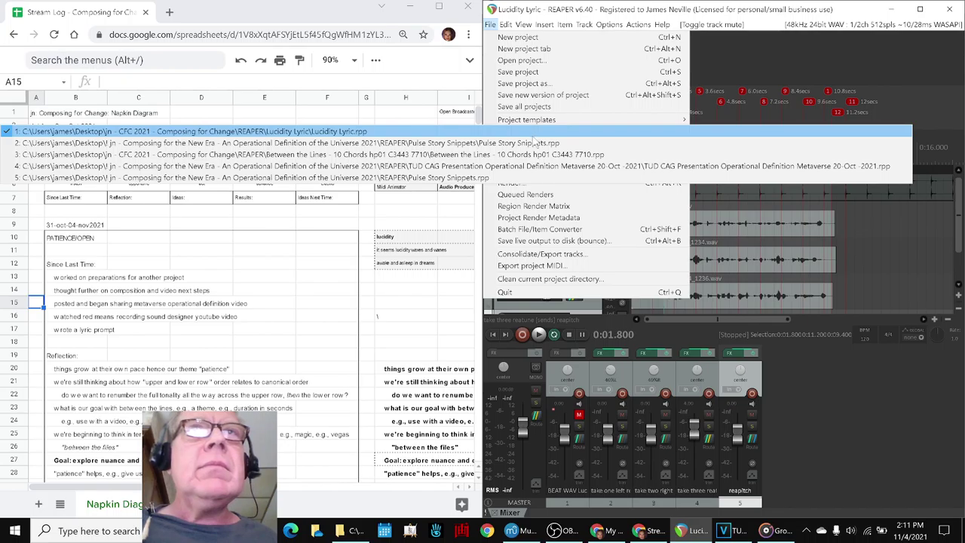
pyautogui.click(532, 153)
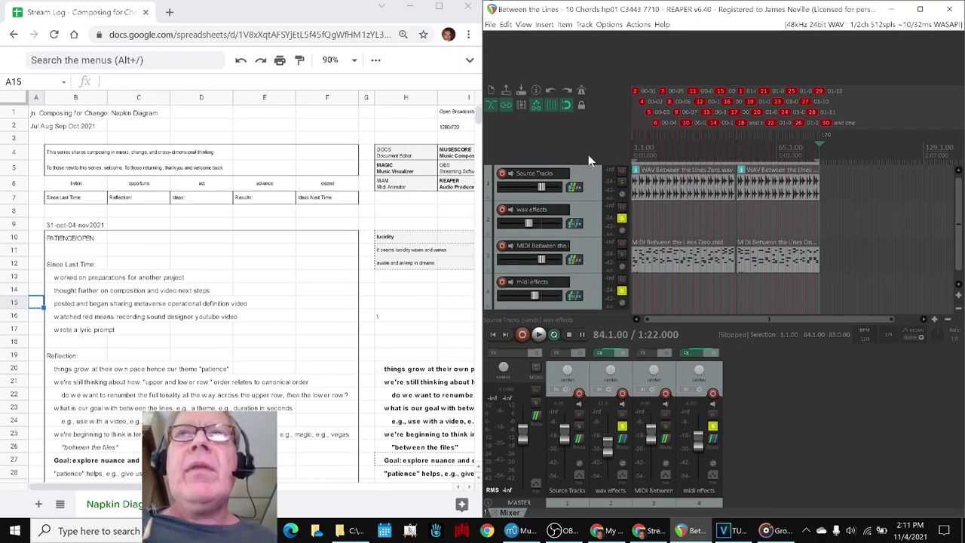
# Mute the wav effects, MIDI Between the Lines and midi effects tracks, and solo Source Tracks.
pyautogui.click(620, 208)
pyautogui.click(622, 245)
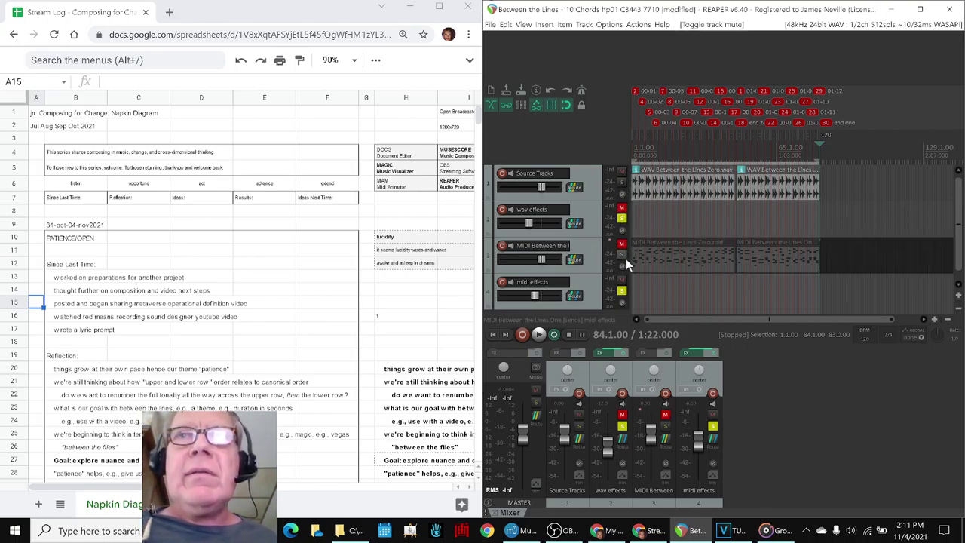
pyautogui.click(621, 281)
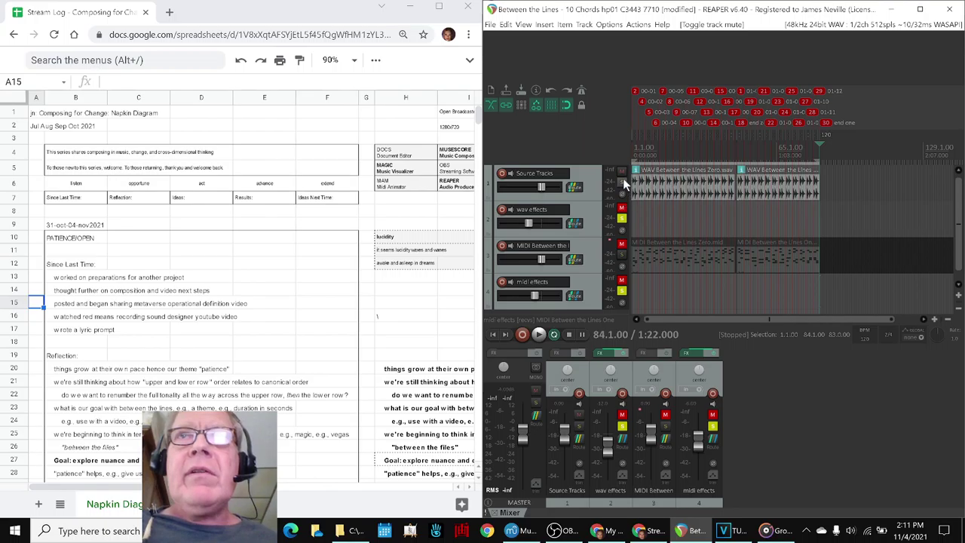
pyautogui.click(622, 183)
# Play the soloed Source Tracks from the start of the project and stop playback.
pyautogui.press('space')
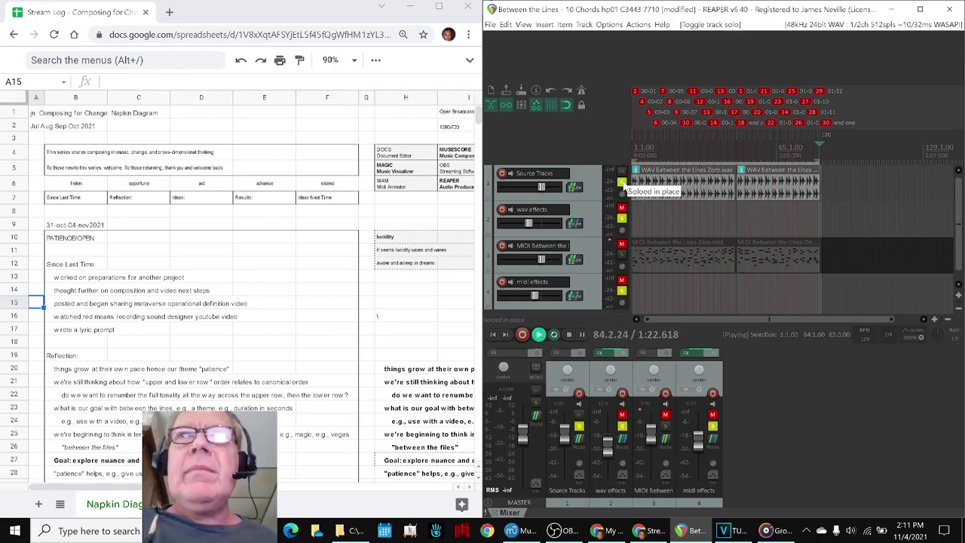
pyautogui.press('space')
pyautogui.press('space')
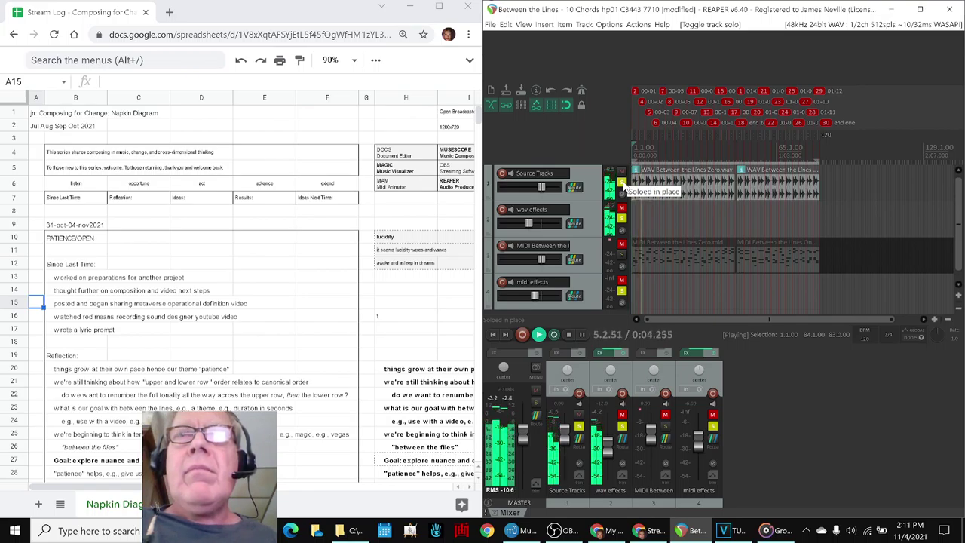
pyautogui.press('space')
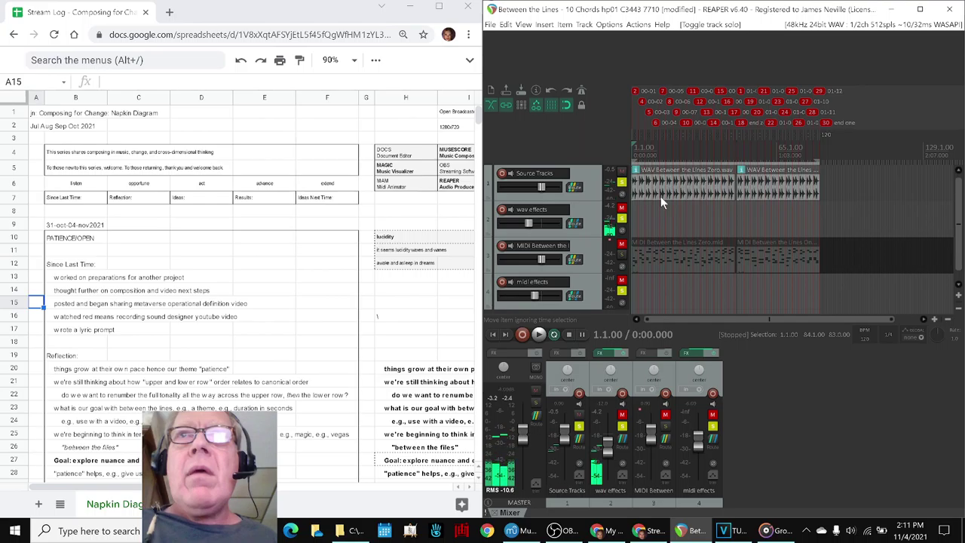
# Unsolo the wav effects and midi effects tracks and play the opening with only Source Tracks soloed.
pyautogui.click(621, 217)
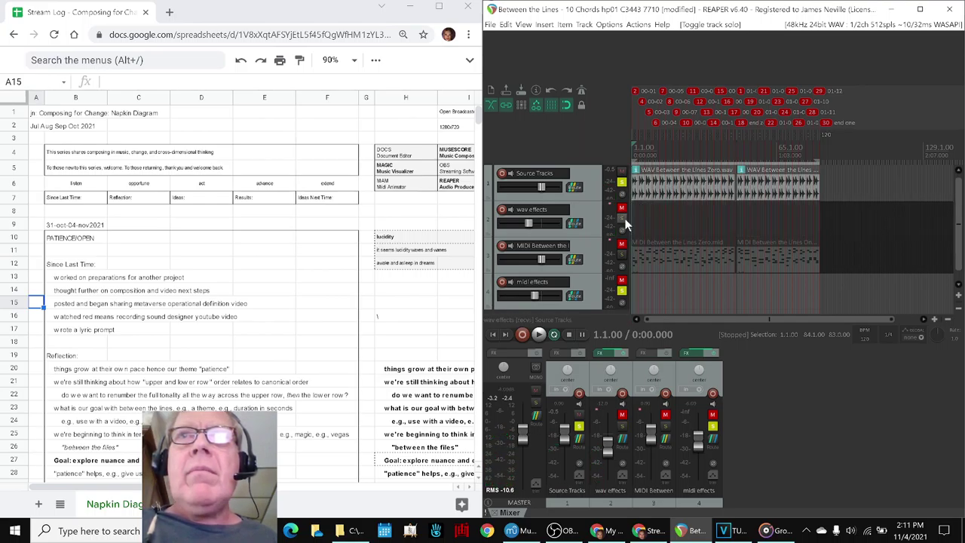
pyautogui.click(621, 292)
pyautogui.press('space')
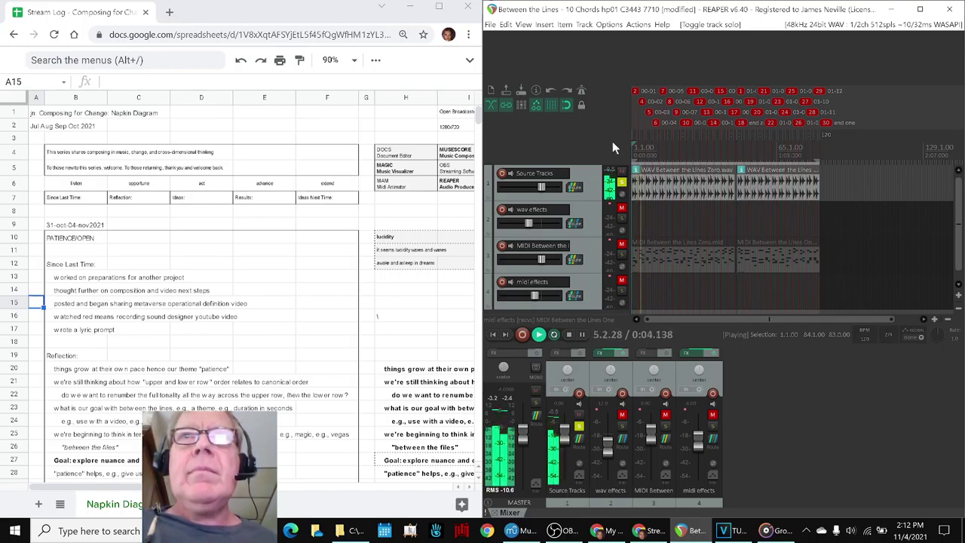
pyautogui.press('space')
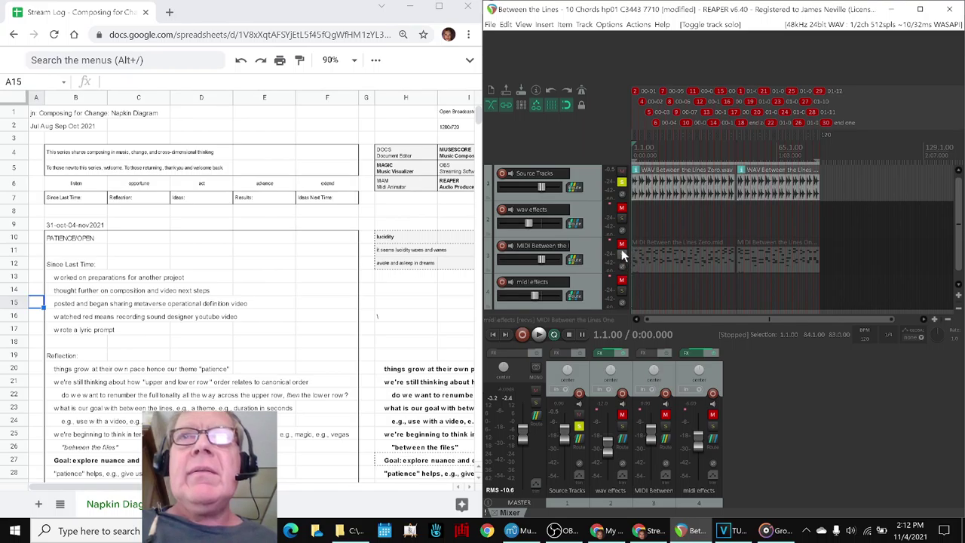
# Unmute the MIDI source track, solo midi effects, unsolo and mute Source Tracks, and play the MIDI version's opening.
pyautogui.click(621, 245)
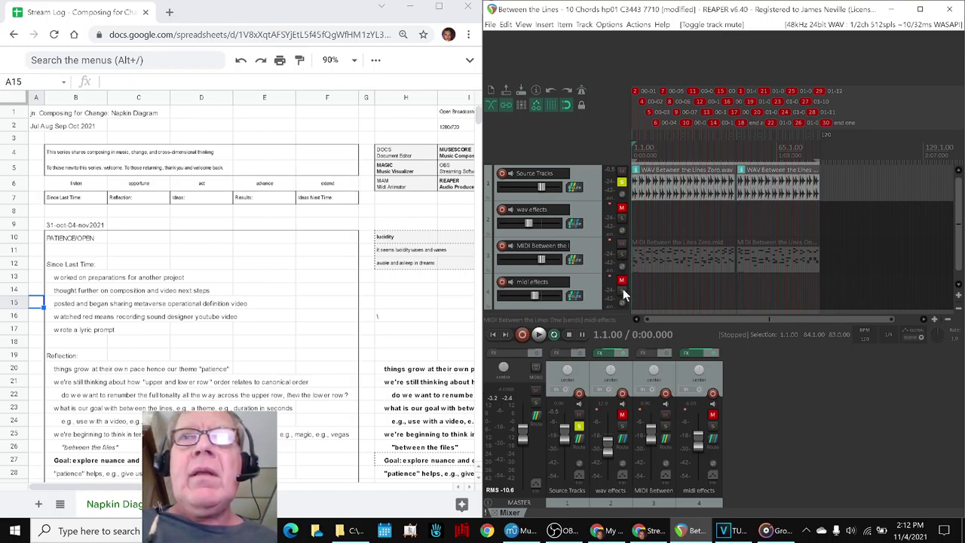
pyautogui.click(621, 291)
pyautogui.click(621, 182)
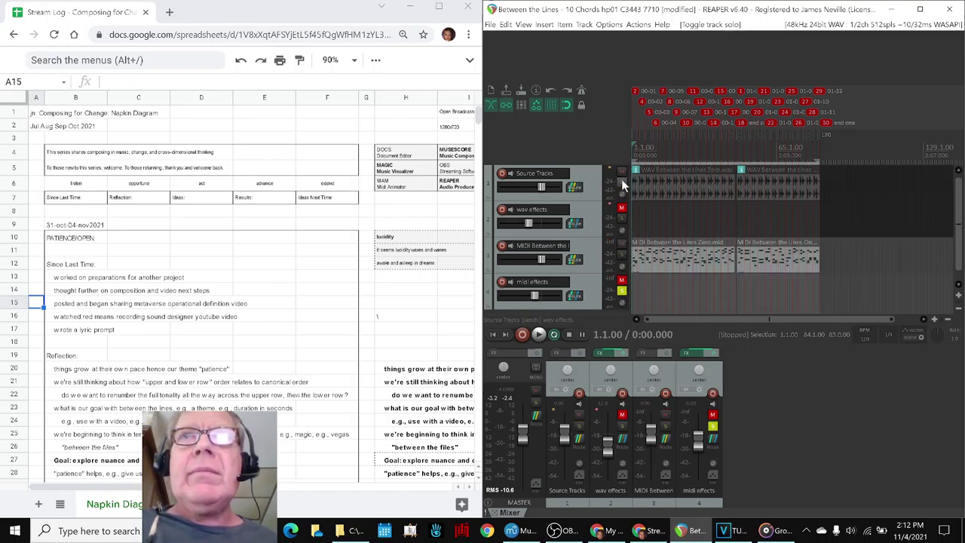
pyautogui.click(621, 173)
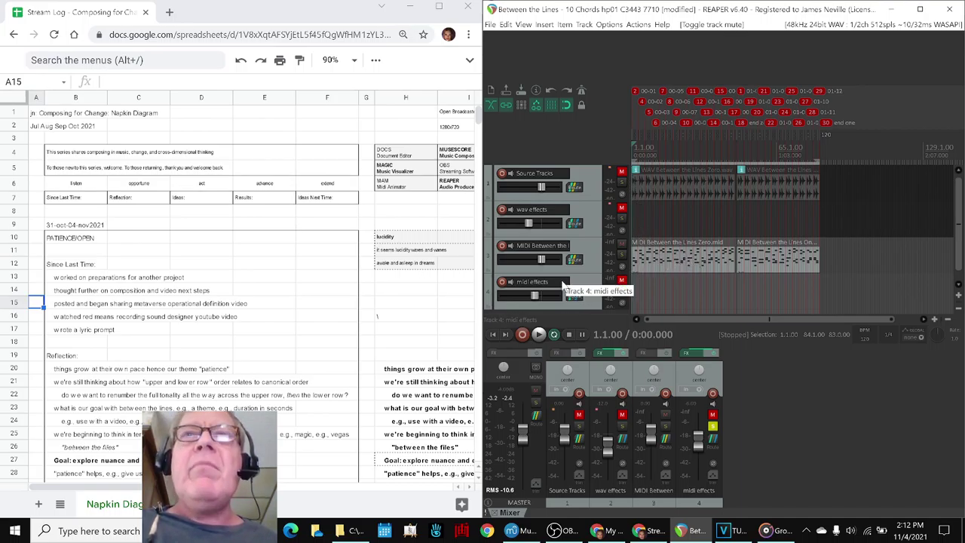
pyautogui.press('space')
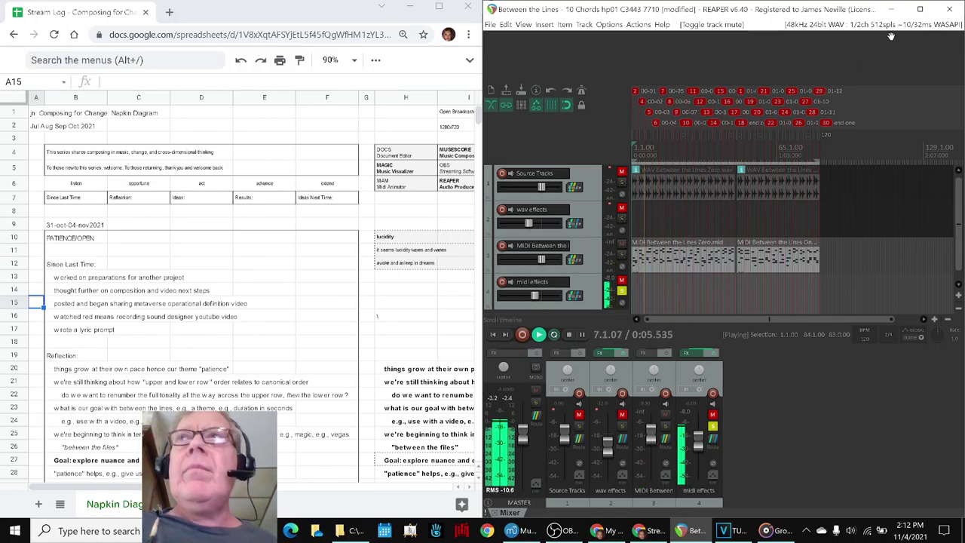
pyautogui.press('space')
# Maximize the REAPER window, widen the track panel and review the ReaSynth settings on the midi effects track.
pyautogui.click(919, 9)
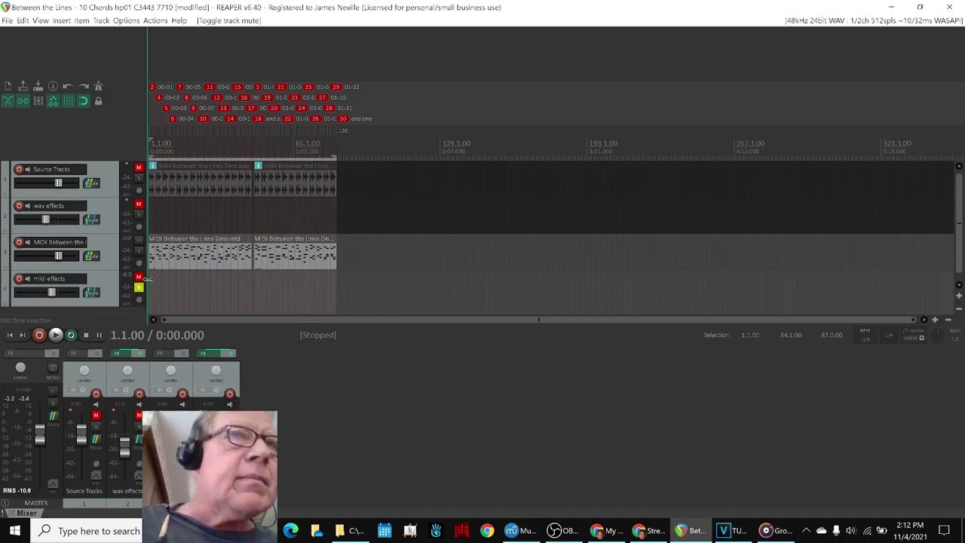
pyautogui.moveTo(147, 281); pyautogui.dragTo(217, 286)
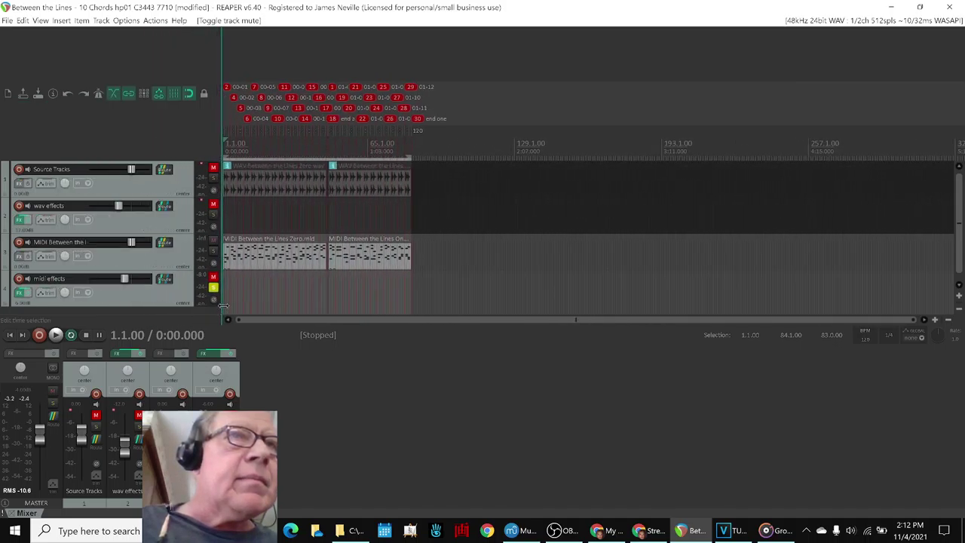
pyautogui.click(21, 293)
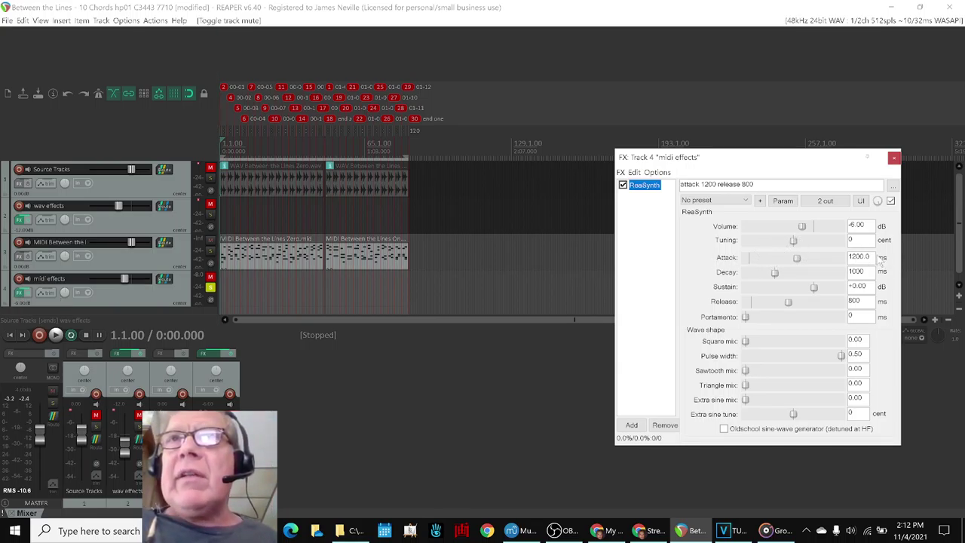
pyautogui.click(894, 159)
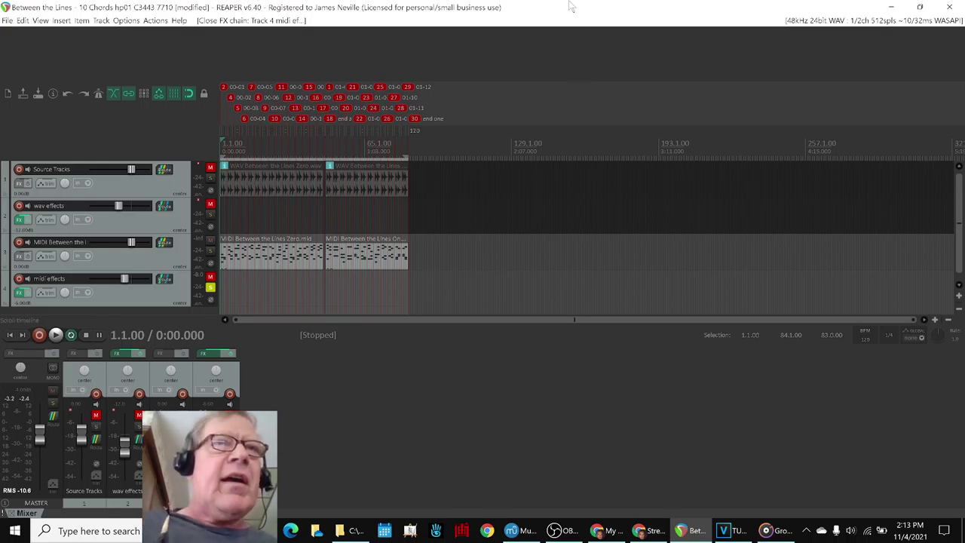
# Play the soloed midi effects track again from the project's start and stop playback.
pyautogui.press('space')
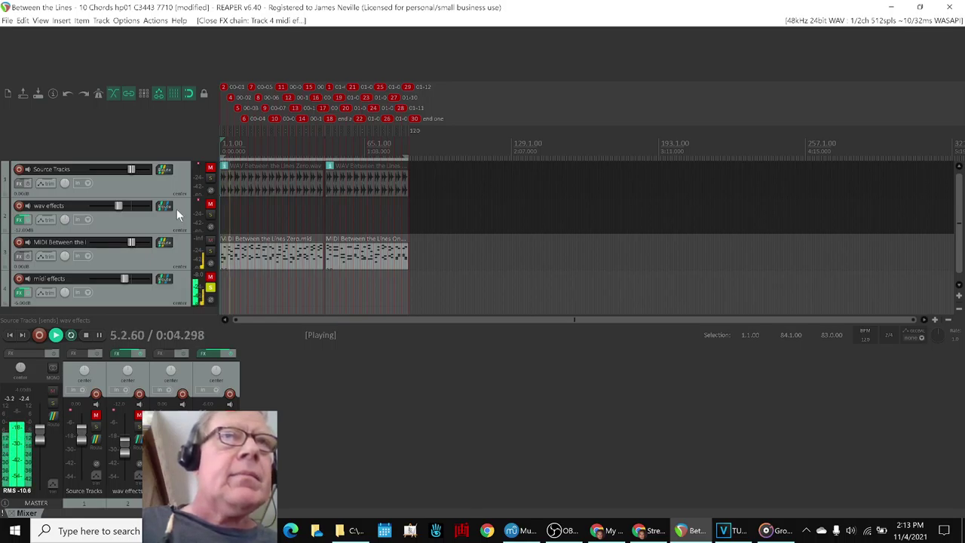
pyautogui.press('space')
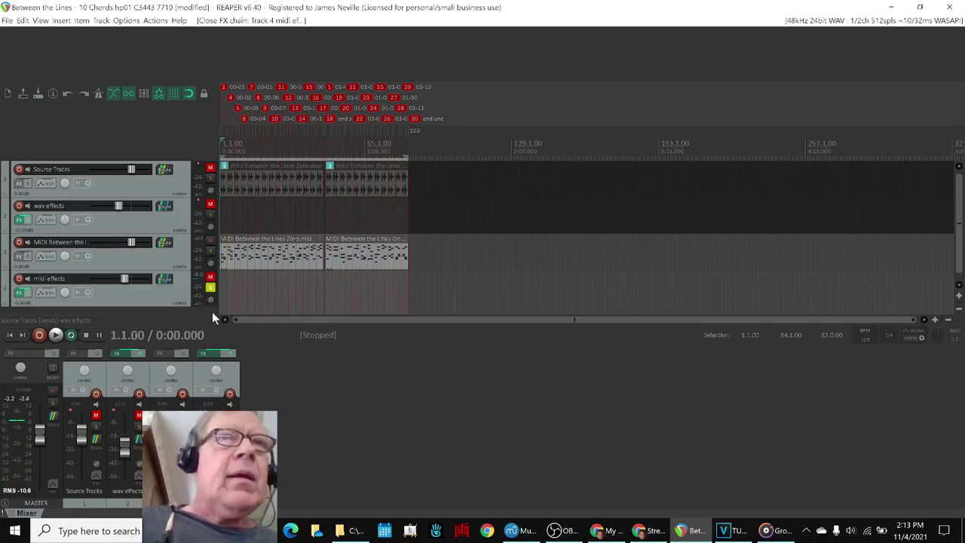
# Unsolo midi effects, mute the MIDI source track, unmute and solo wav effects, and start and stop playback from the project's start.
pyautogui.click(210, 291)
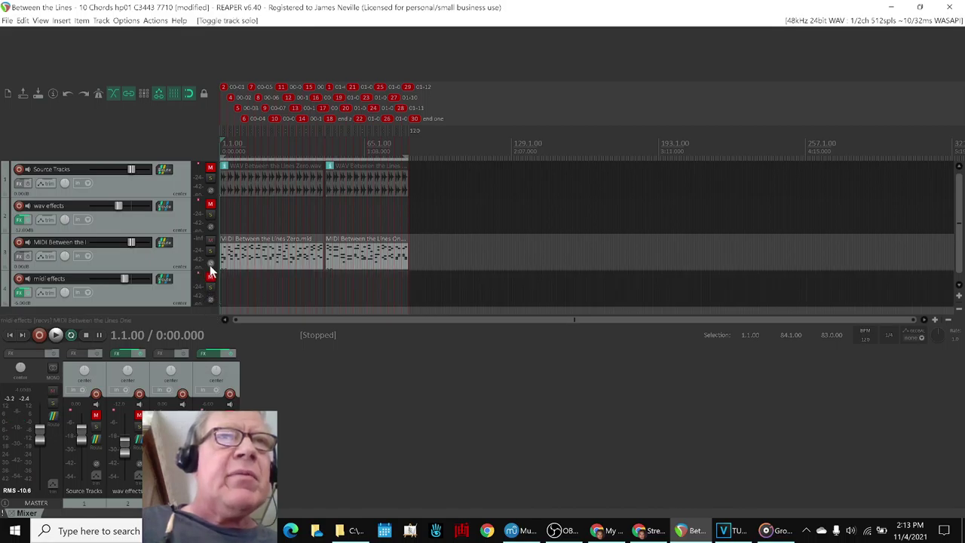
pyautogui.click(211, 240)
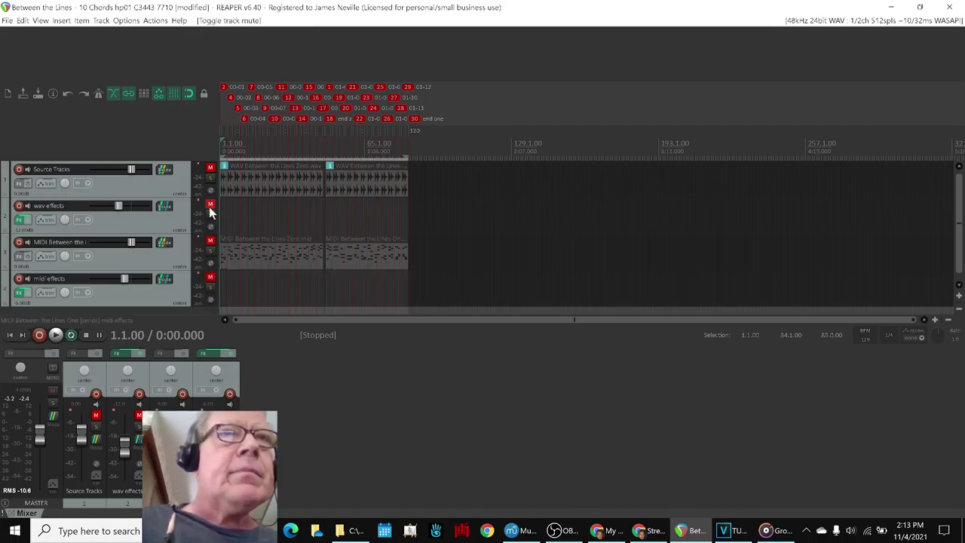
pyautogui.click(210, 206)
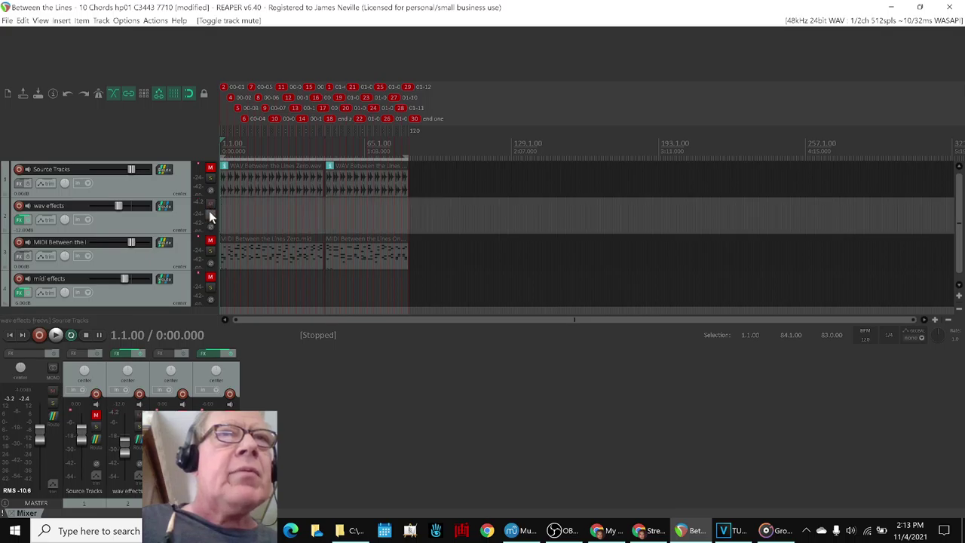
pyautogui.click(211, 215)
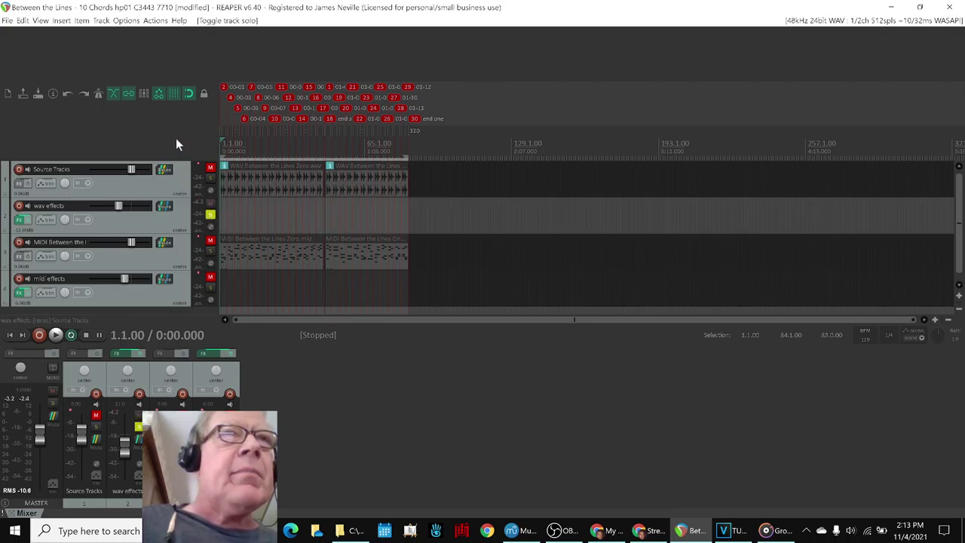
pyautogui.press('space')
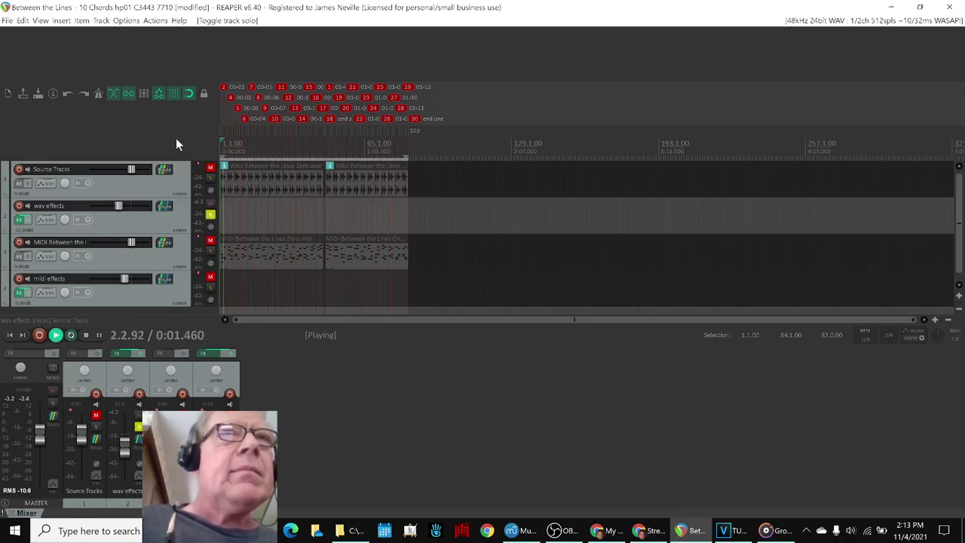
pyautogui.press('space')
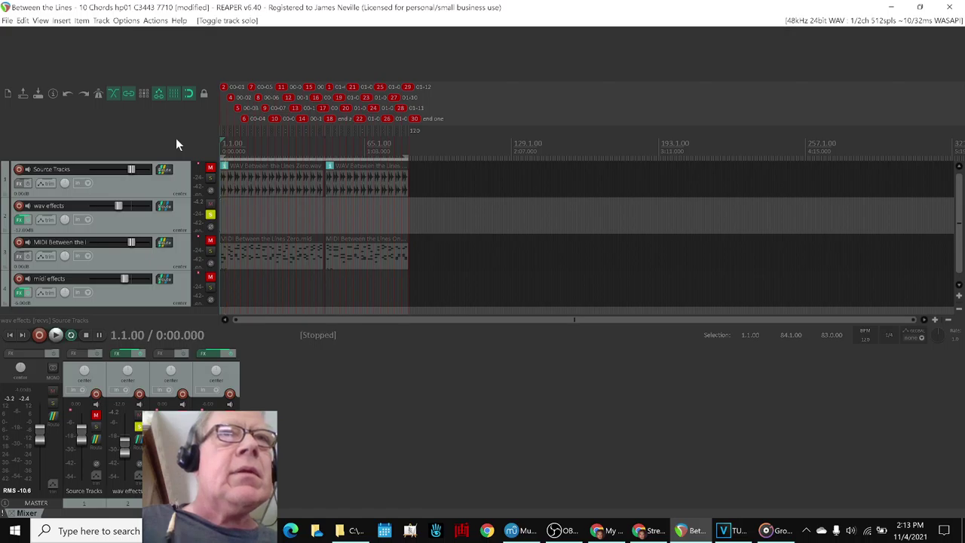
# Unmute Source Tracks and play the opening, unsoloing wav effects during playback, and stop.
pyautogui.click(211, 166)
pyautogui.press('space')
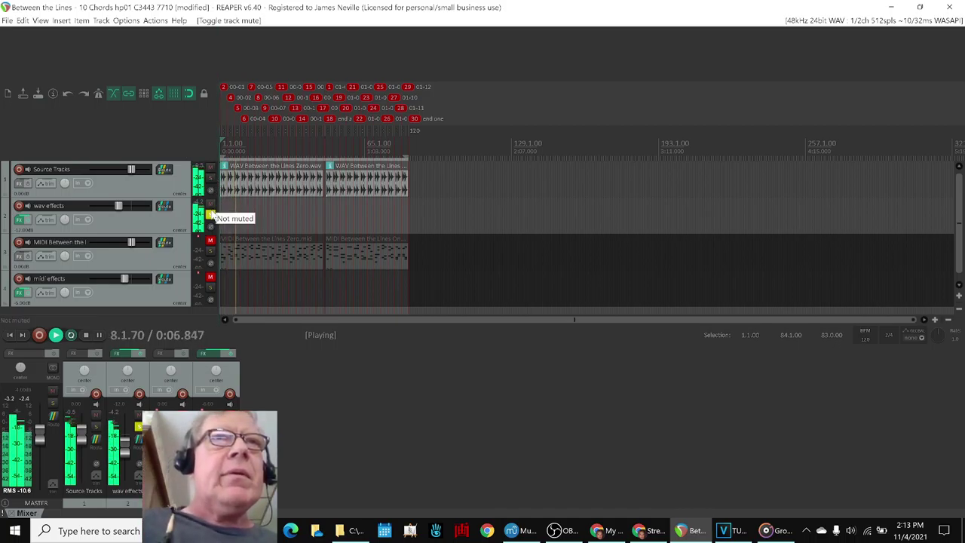
pyautogui.click(211, 215)
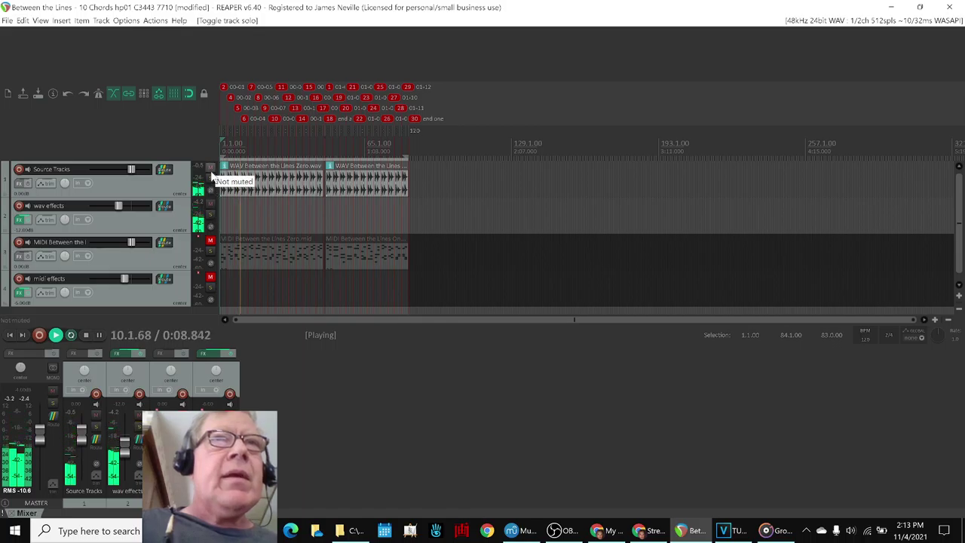
pyautogui.press('space')
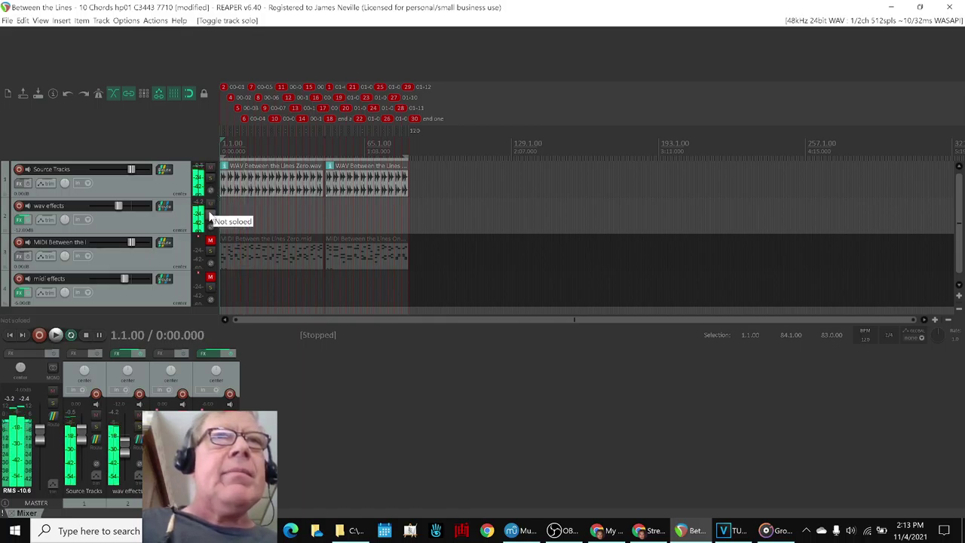
# Mute the wav effects track and play the opening with only Source Tracks audible.
pyautogui.click(210, 202)
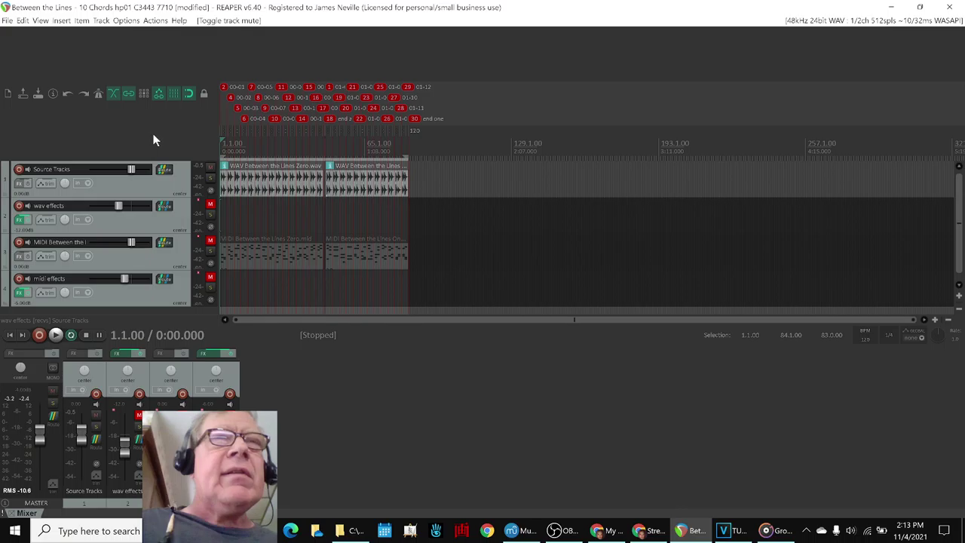
pyautogui.press('space')
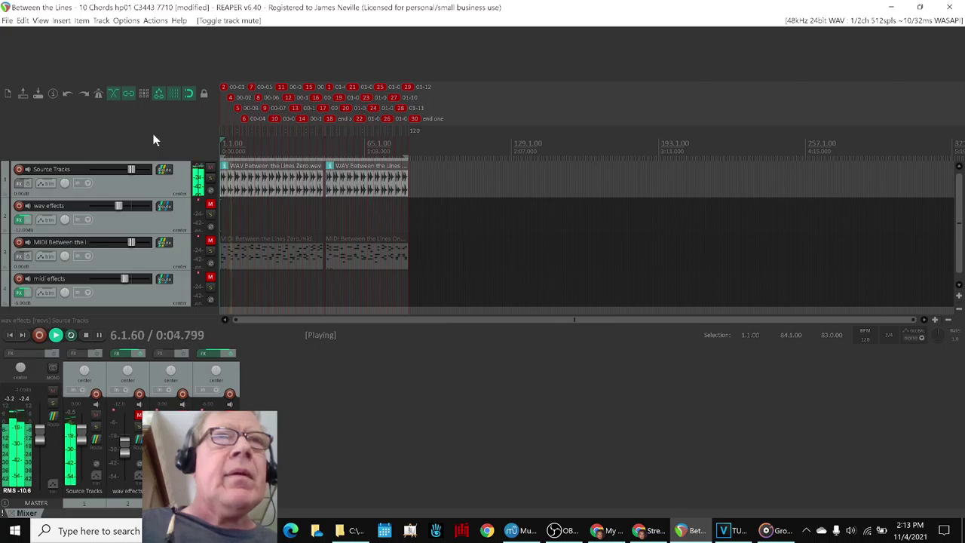
pyautogui.press('space')
# Unmute and solo the wav effects track, and play the opening with its effects for a few seconds.
pyautogui.click(210, 204)
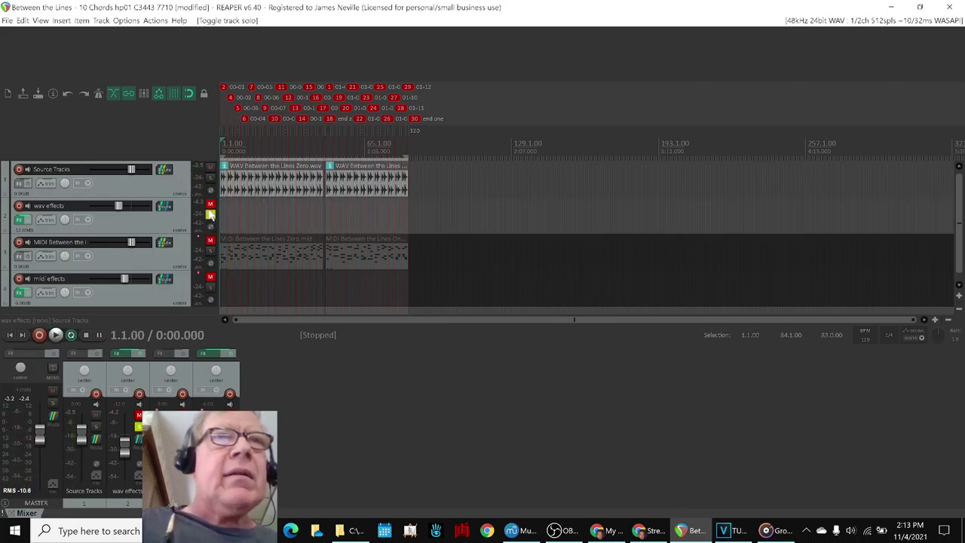
pyautogui.click(210, 214)
pyautogui.press('space')
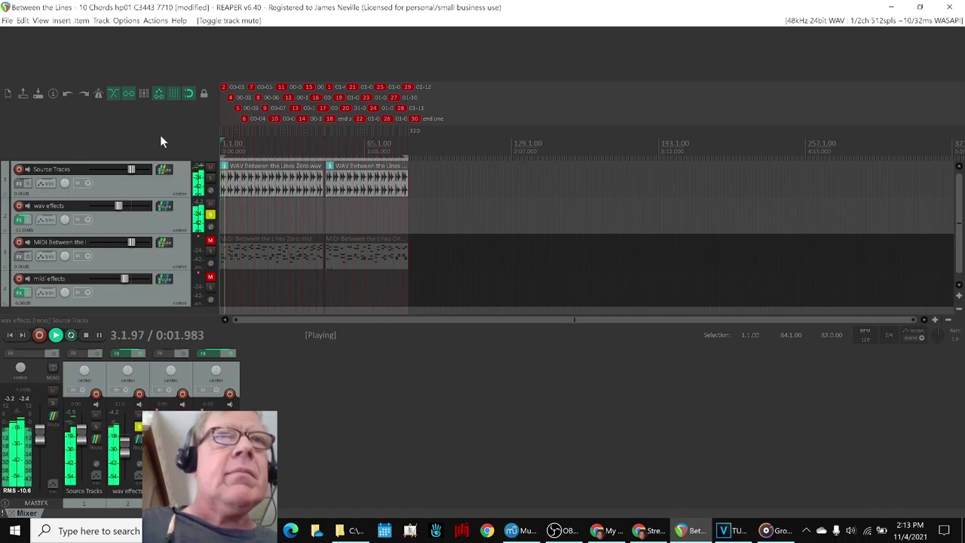
pyautogui.press('space')
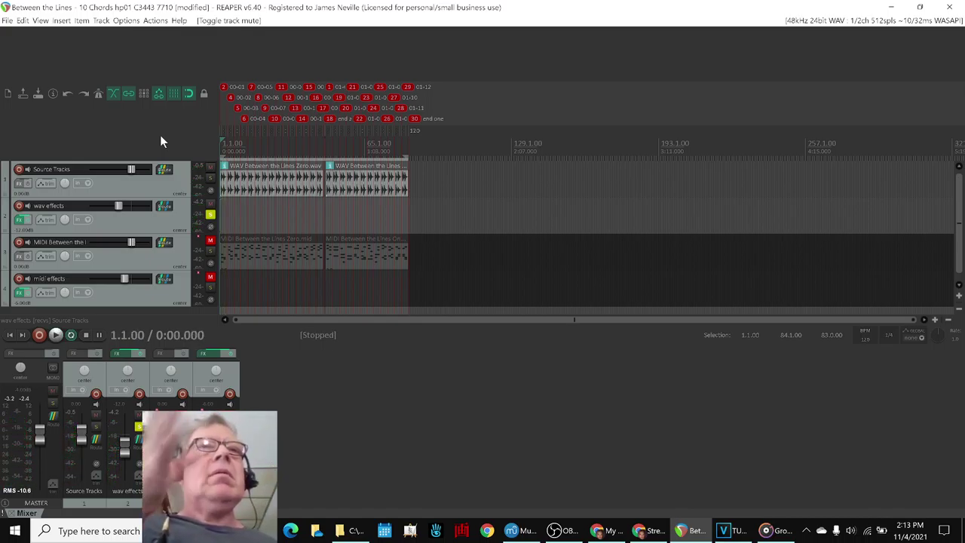
# Unmute the MIDI source and midi effects tracks, solo midi effects alongside wav effects, and play the combined opening.
pyautogui.click(212, 241)
pyautogui.click(210, 287)
pyautogui.click(210, 277)
pyautogui.press('space')
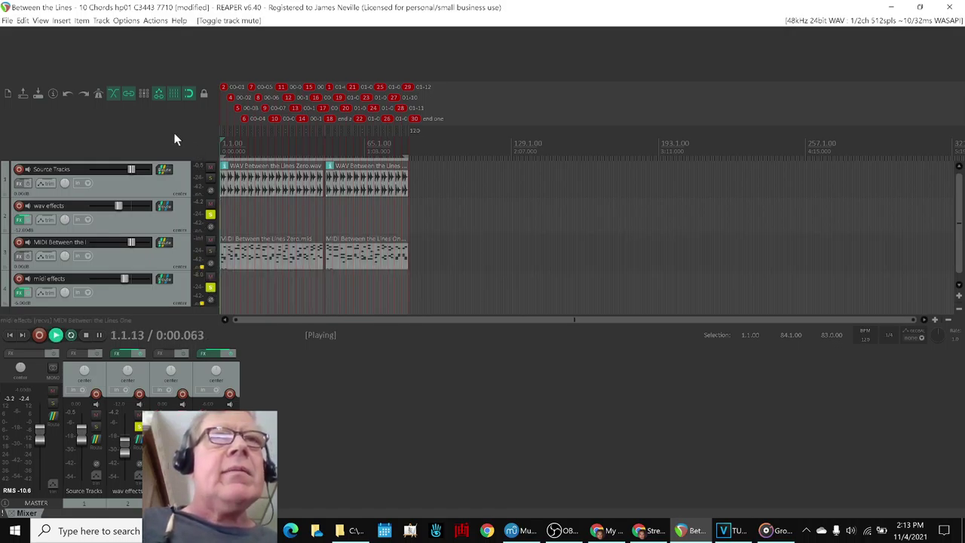
pyautogui.press('space')
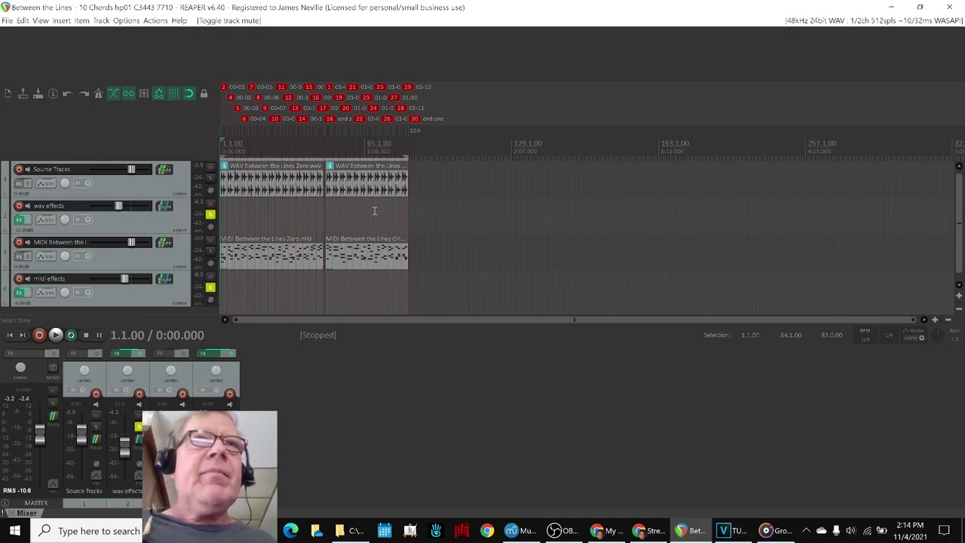
# Play the combined wav and MIDI versions of Between the Lines Zero from the project's start, and stop playback.
pyautogui.scroll(4, 375, 208)
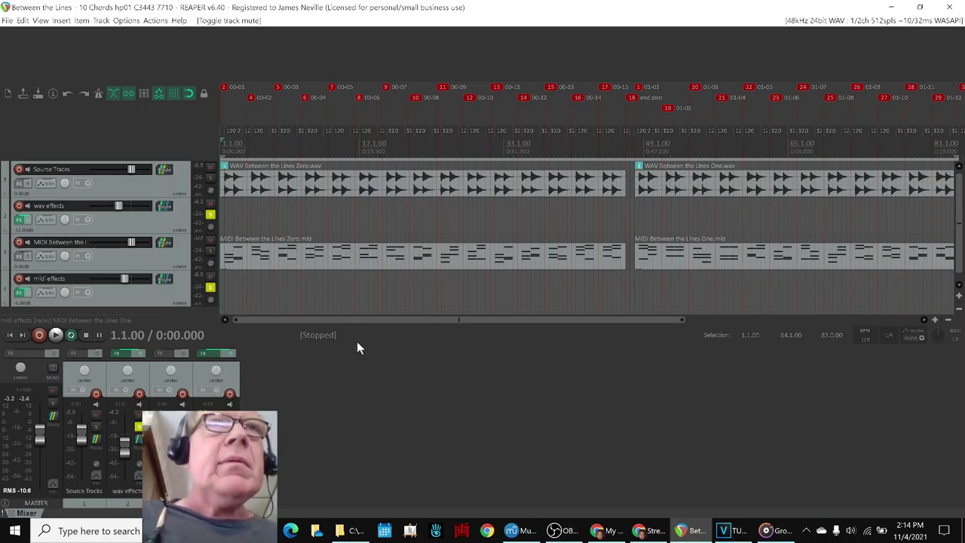
pyautogui.press('space')
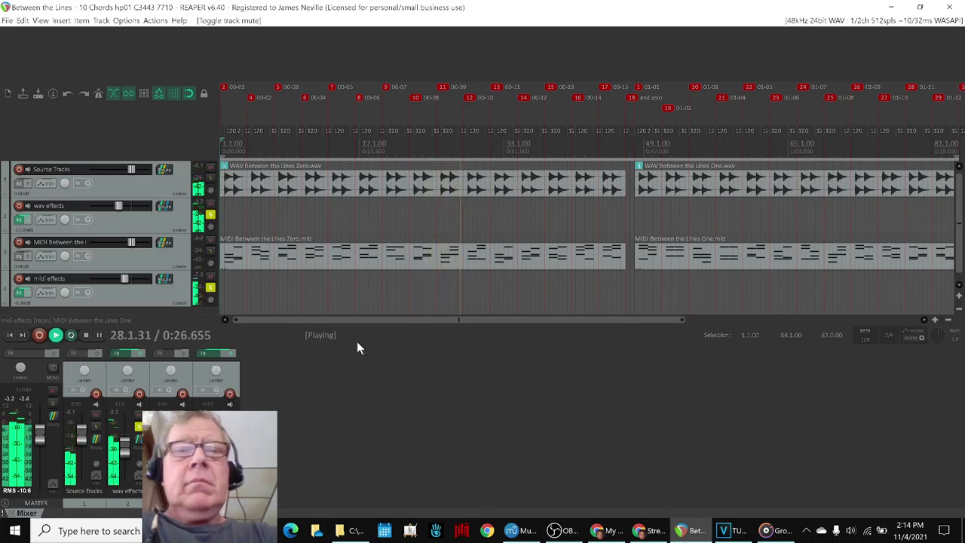
pyautogui.press('space')
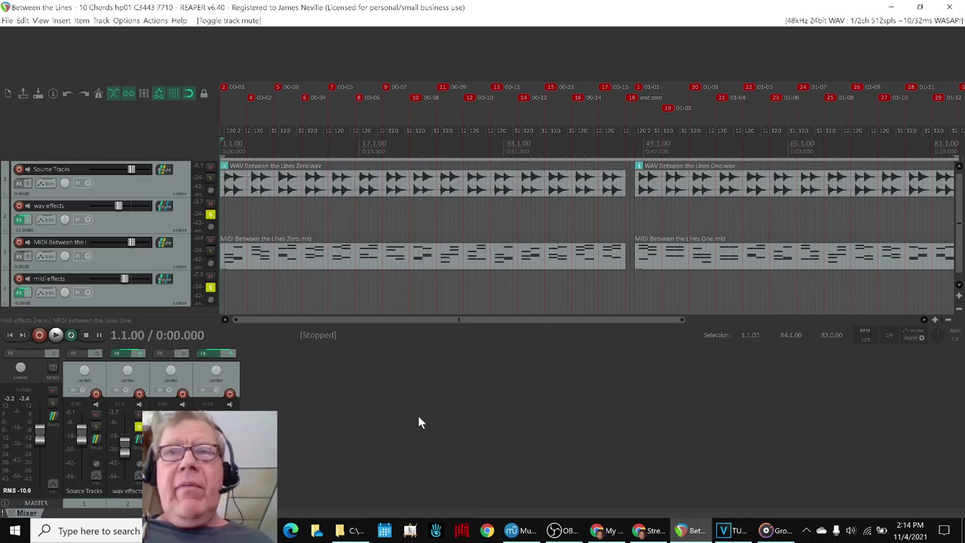
# Switch to MuseScore, maximize its window and play the first chord, 002C32=CminTon, of the Between the Lines Zero score.
pyautogui.click(511, 532)
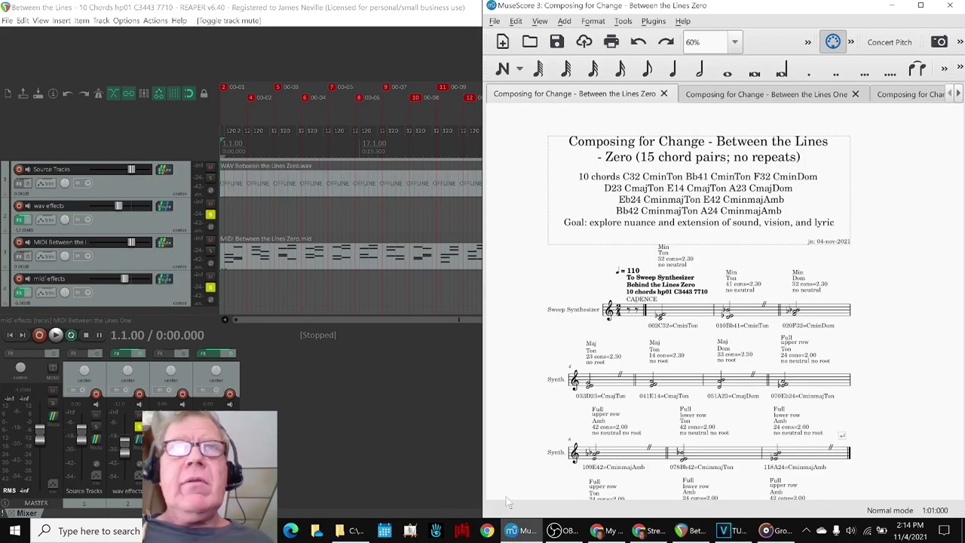
pyautogui.click(921, 5)
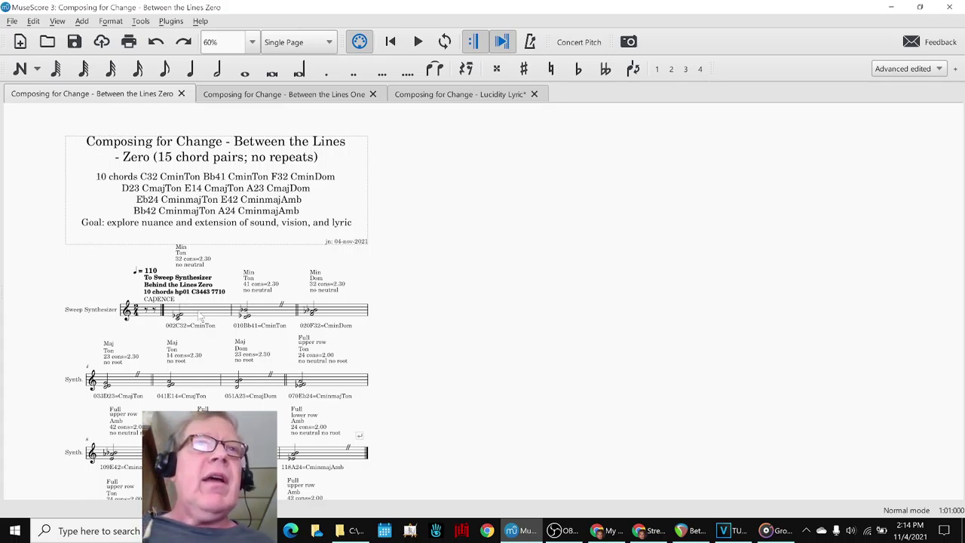
pyautogui.click(202, 317)
pyautogui.press('space')
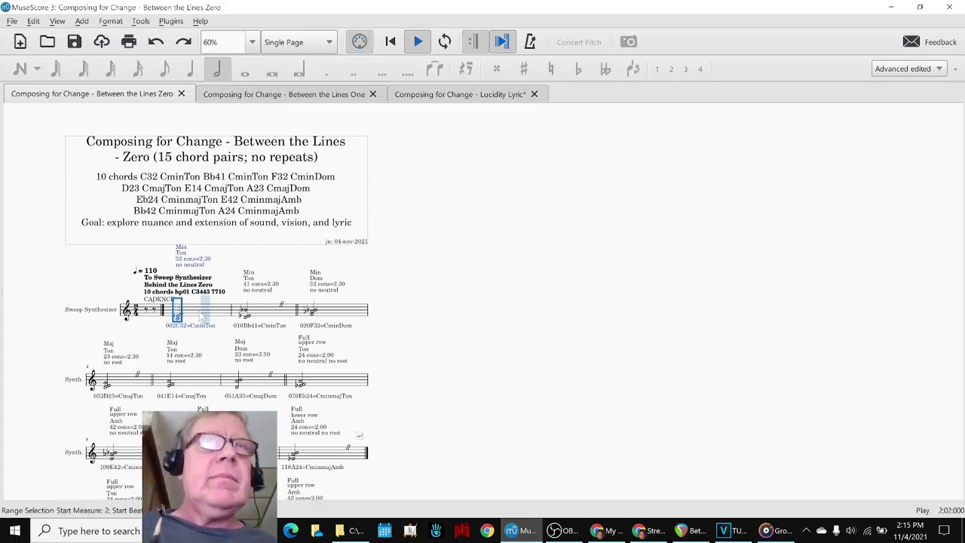
pyautogui.press('space')
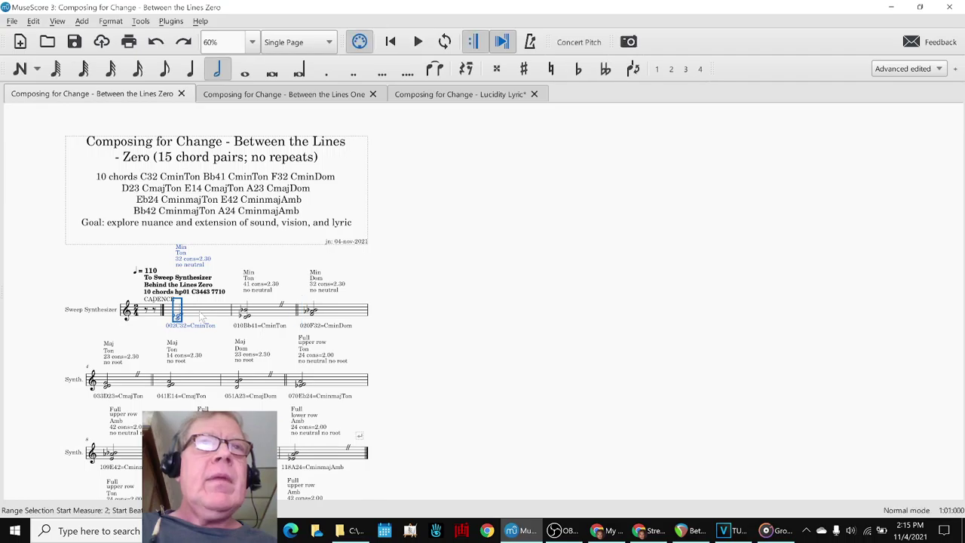
# Show the Between the Lines One score and play its opening chord pair.
pyautogui.click(235, 96)
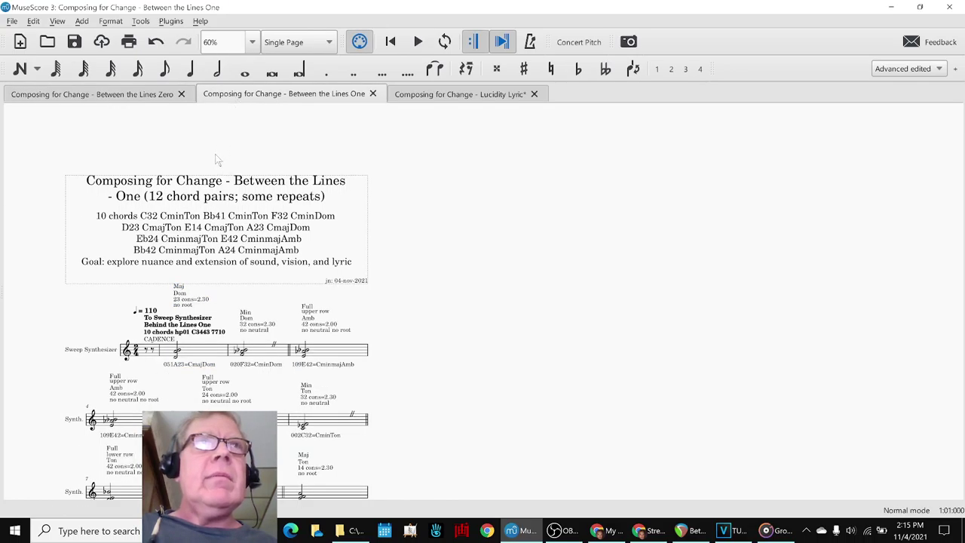
pyautogui.click(203, 350)
pyautogui.press('Escape')
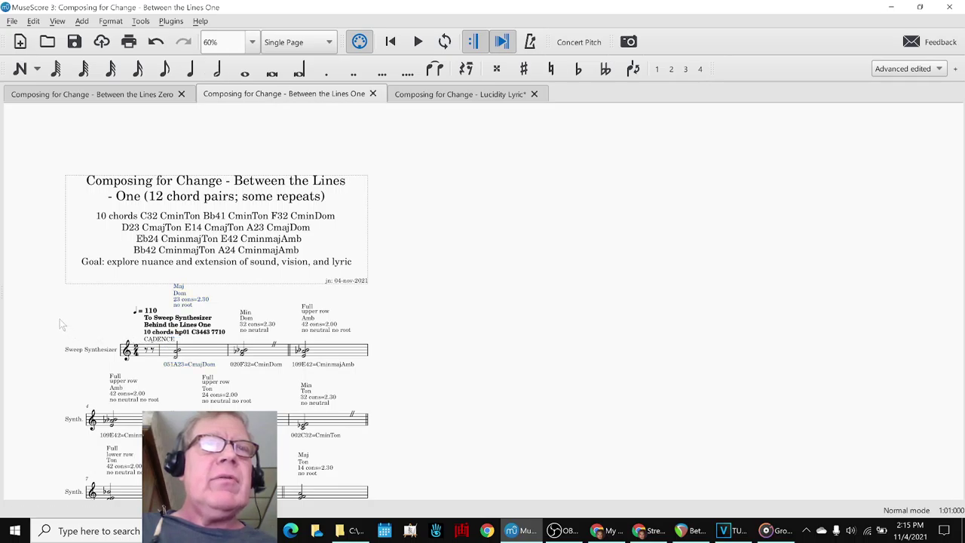
pyautogui.press('space')
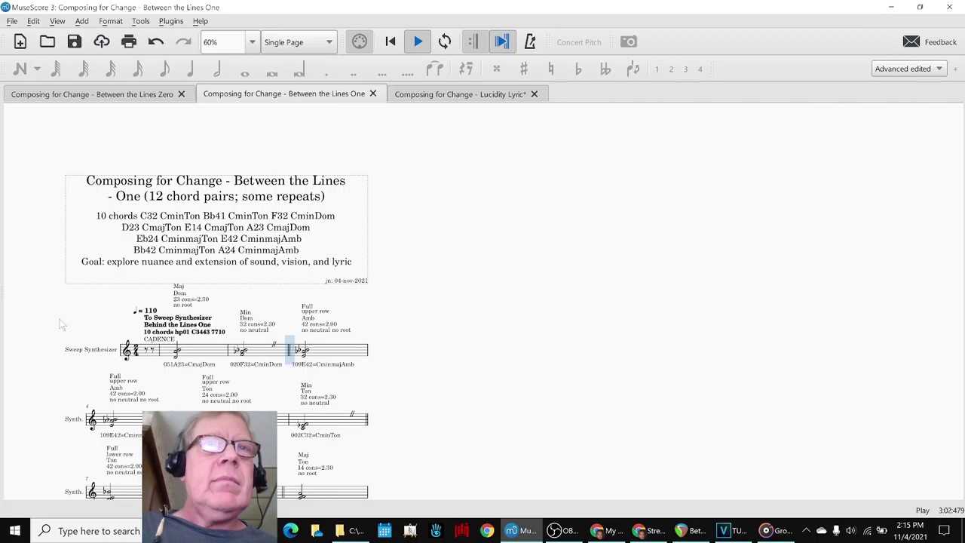
pyautogui.press('space')
# Switch to REAPER, play the combined tracks from marker 01-01 at the start of Between the Lines One, and stop.
pyautogui.click(690, 531)
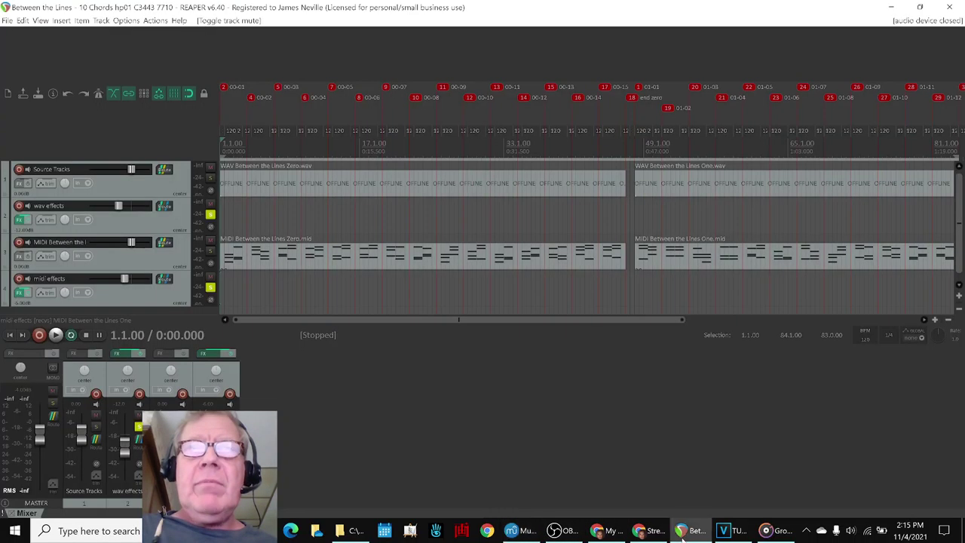
pyautogui.click(637, 87)
pyautogui.press('space')
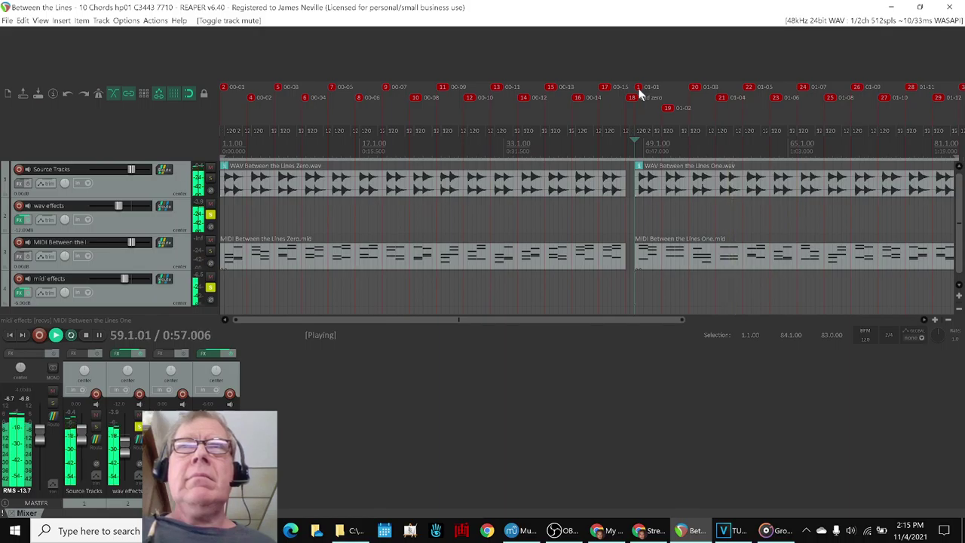
pyautogui.press('space')
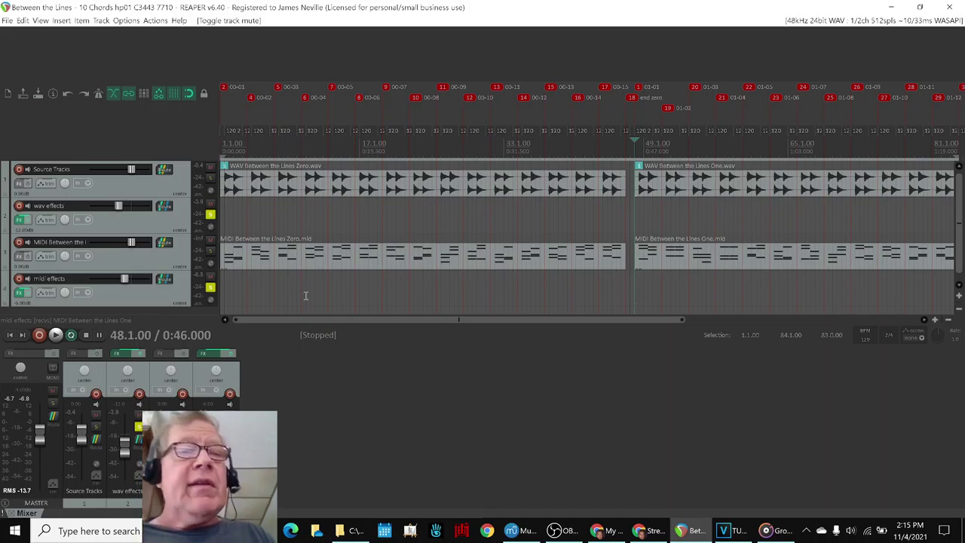
# Switch to MuseScore, show Between the Lines One in Continuous View, and briefly select the first chord pair, CmajDom and CminDom.
pyautogui.hotkey('alt', 'Tab')
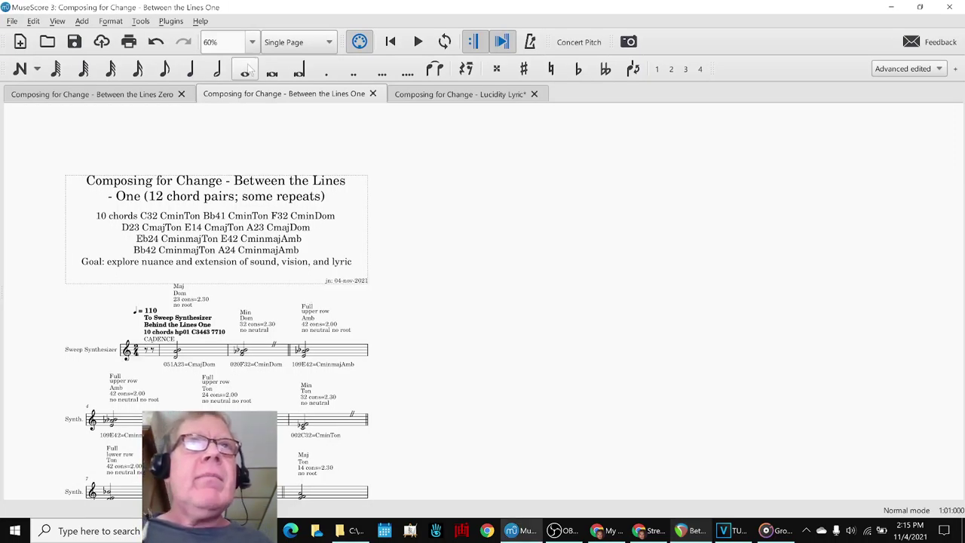
pyautogui.click(295, 44)
pyautogui.click(294, 27)
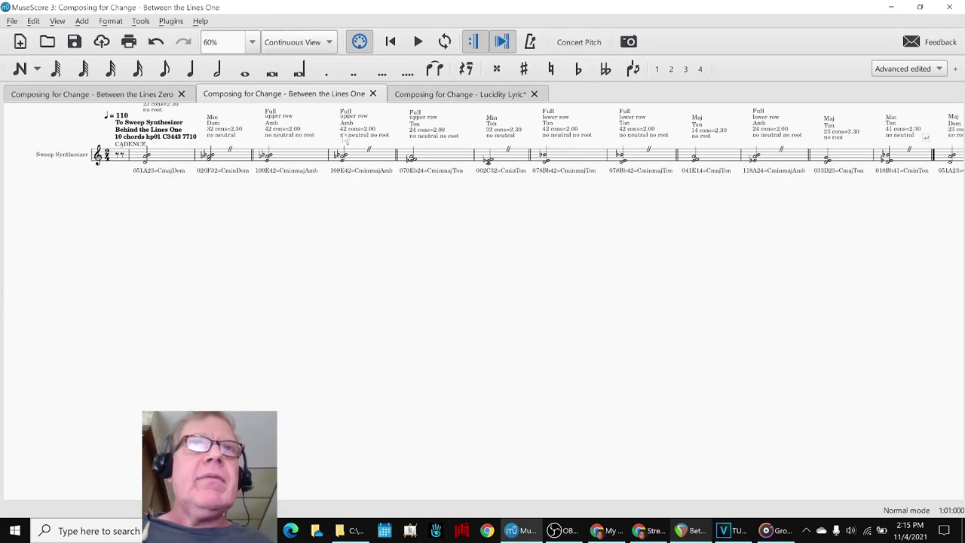
pyautogui.click(155, 239)
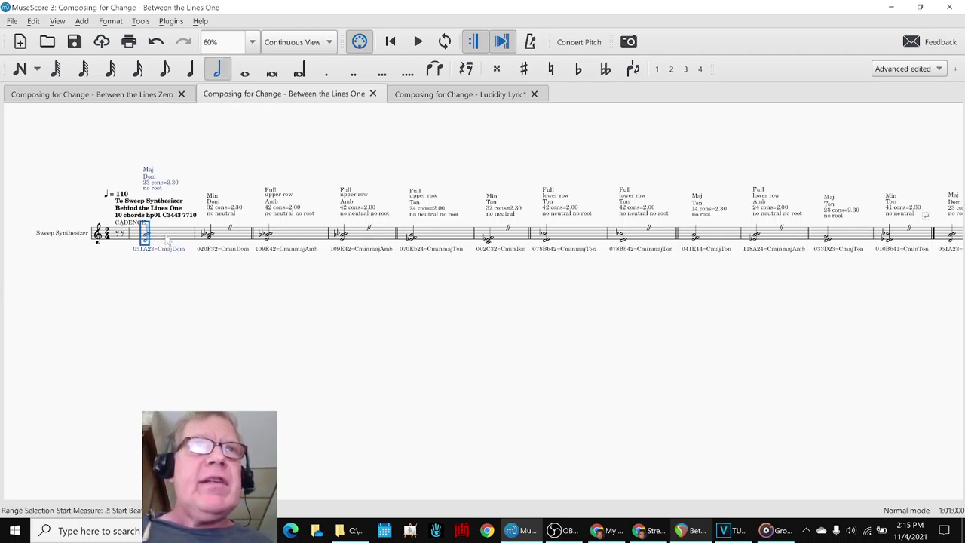
pyautogui.keyDown('shift'); pyautogui.click(236, 242); pyautogui.keyUp('shift')
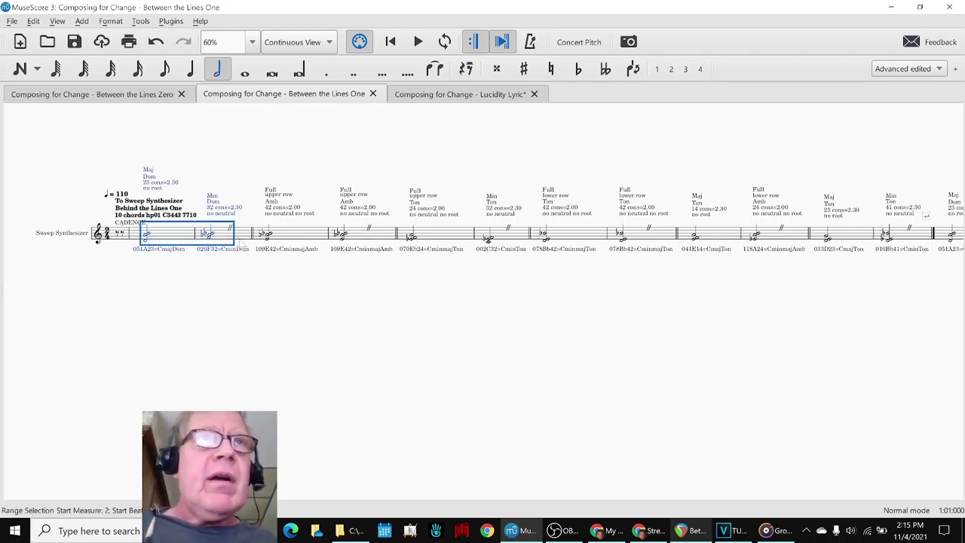
pyautogui.click(246, 366)
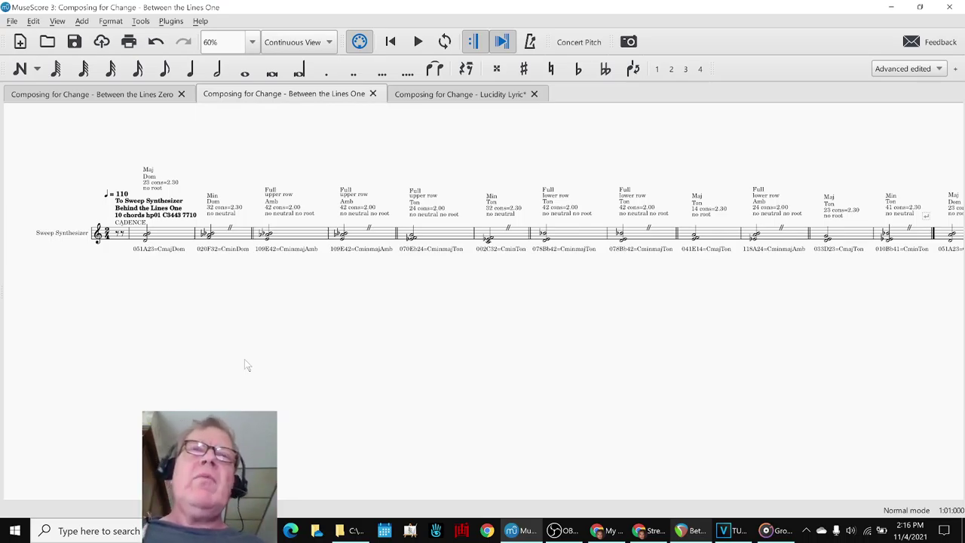
# Switch to REAPER and zoom out the timeline to show the Between the Lines Zero and One items in full.
pyautogui.hotkey('alt', 'Tab')
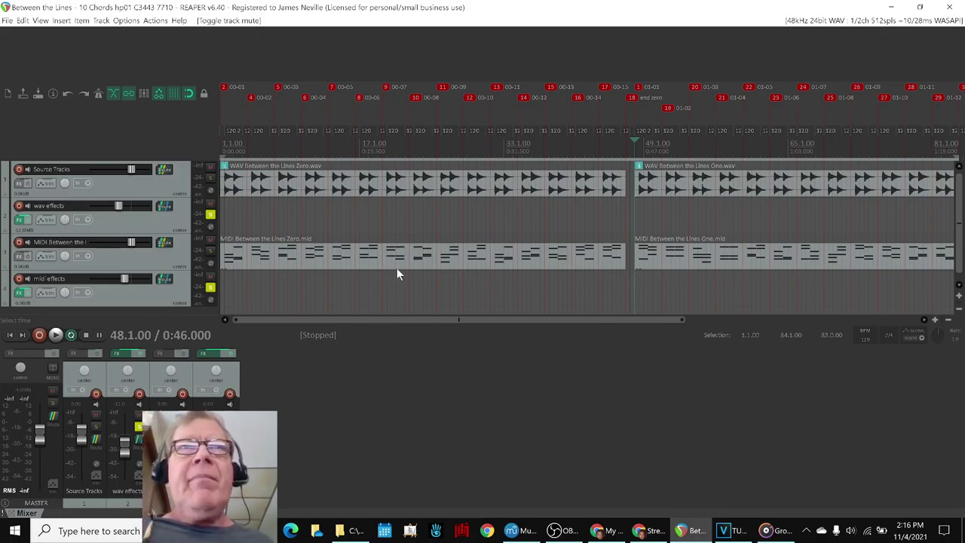
pyautogui.scroll(-3, 400, 264)
pyautogui.scroll(-1, 405, 247)
pyautogui.scroll(1, 404, 247)
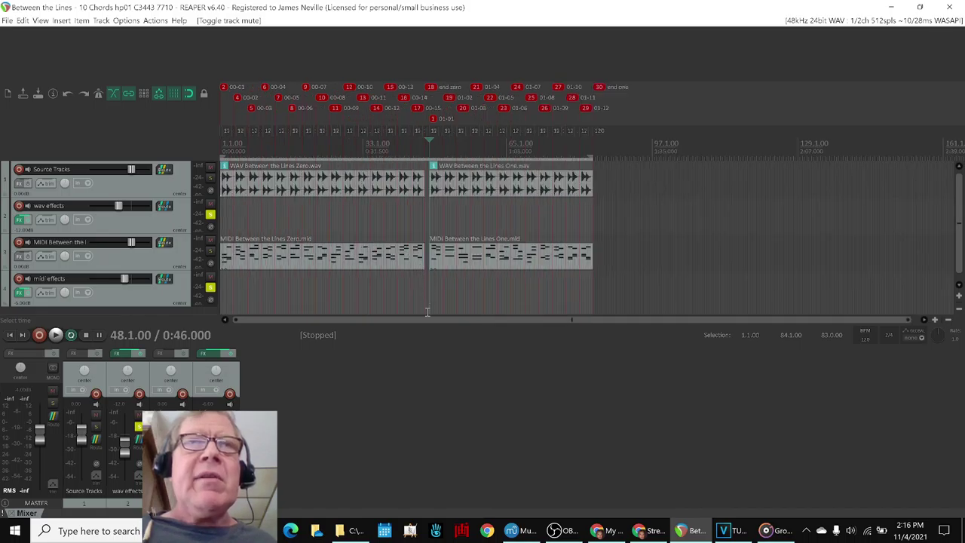
# Switch to MuseScore and show the Between the Lines Zero score in Continuous View with nothing selected.
pyautogui.hotkey('alt', 'Tab')
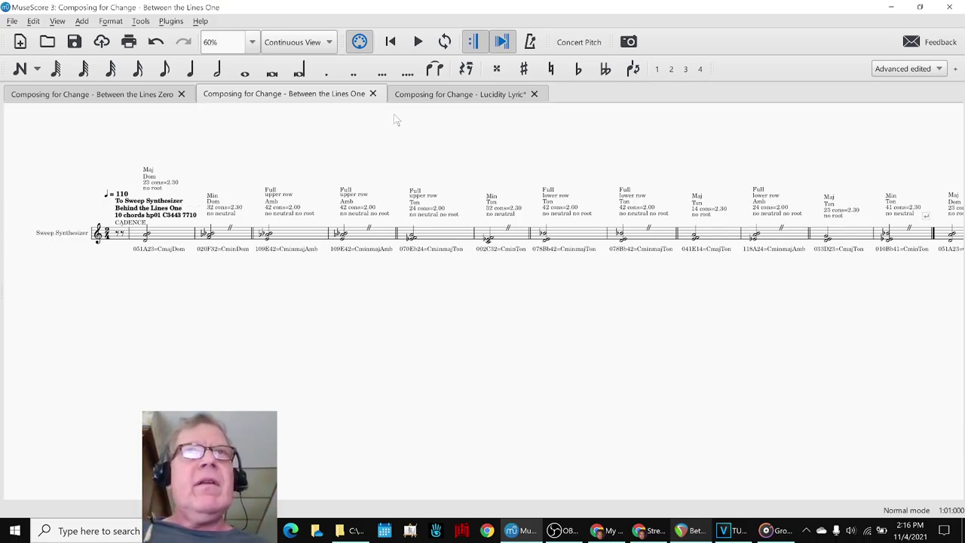
pyautogui.click(417, 96)
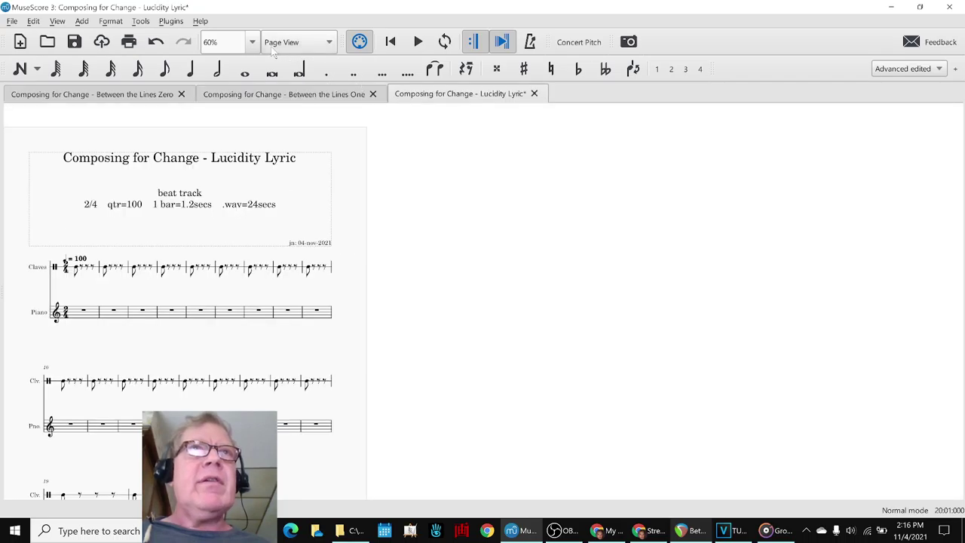
pyautogui.click(274, 45)
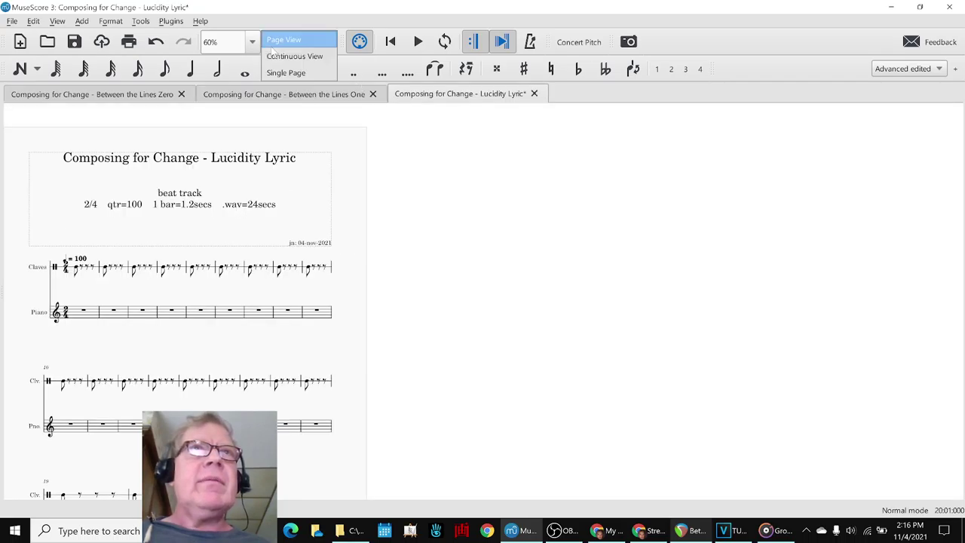
pyautogui.click(145, 94)
pyautogui.click(283, 41)
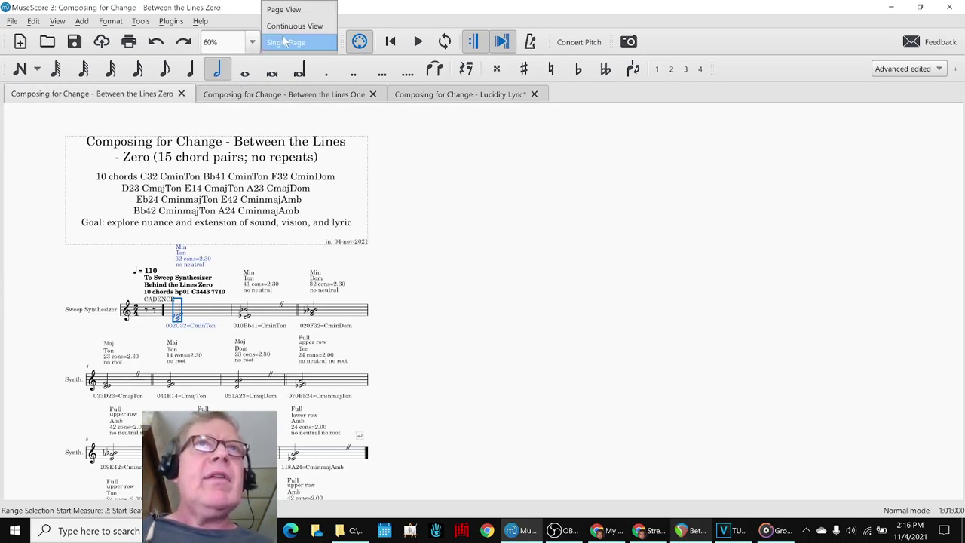
pyautogui.click(287, 24)
pyautogui.press('Escape')
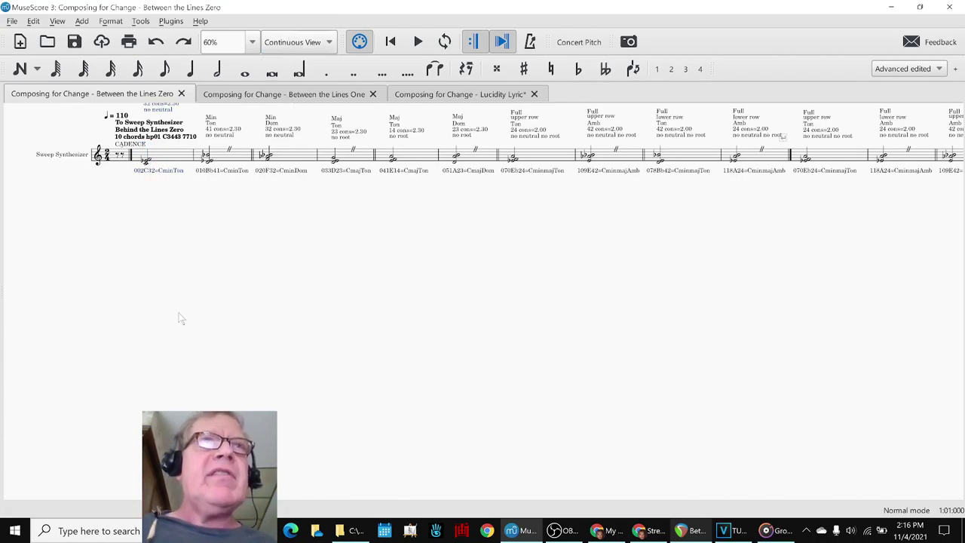
pyautogui.scroll(3, 179, 319)
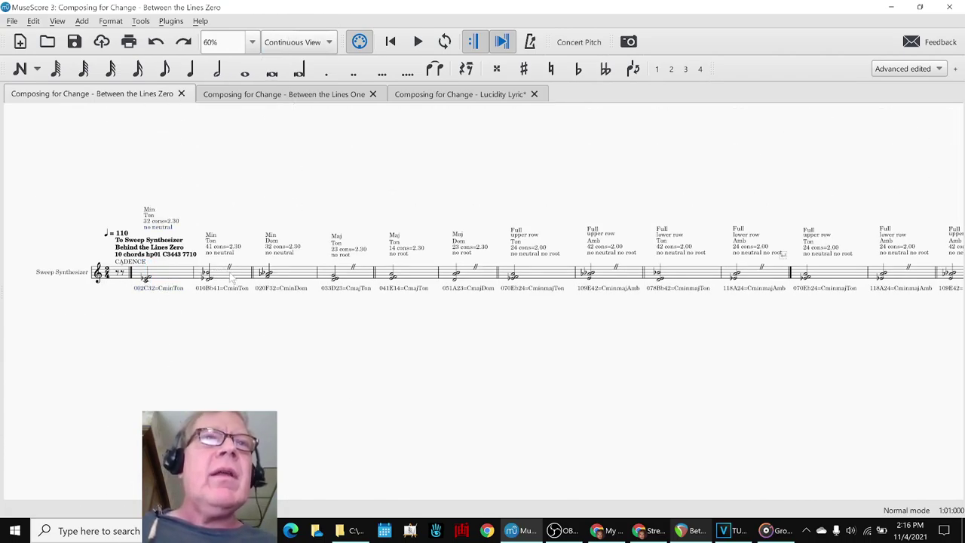
# Select the second chord, 010Bb41=CminTon, and briefly display its notes on the piano keyboard.
pyautogui.click(226, 277)
pyautogui.press('p')
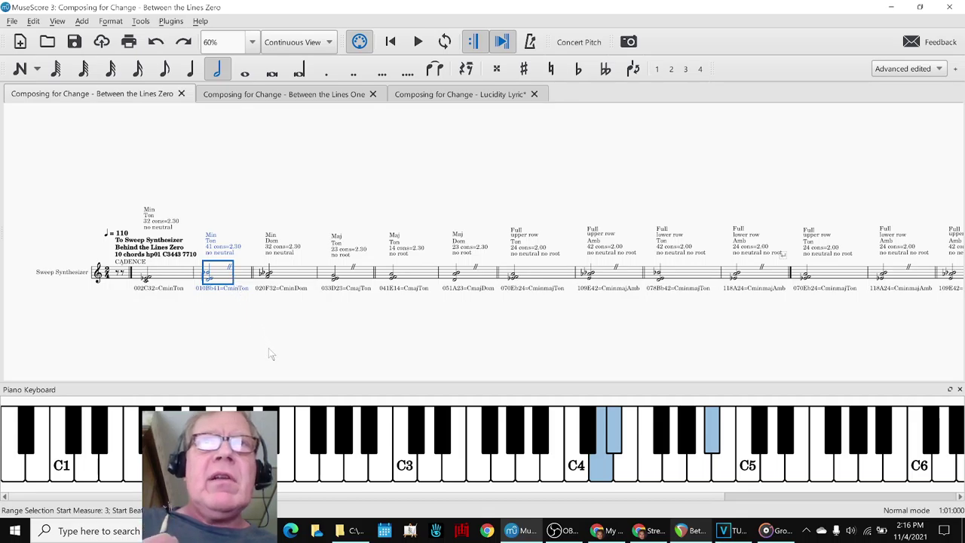
pyautogui.press('p')
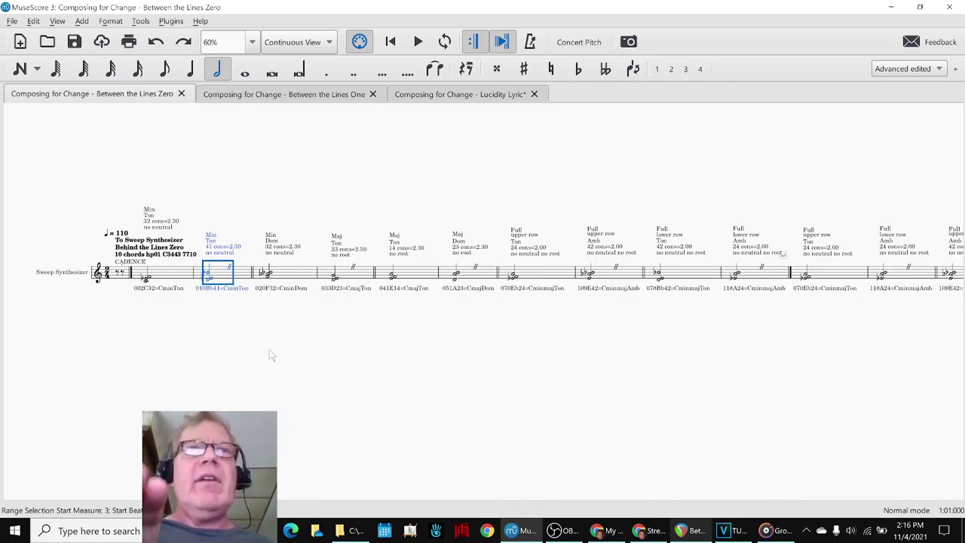
# Switch to REAPER and rename the Source Tracks track as WAV Source Tracks.
pyautogui.hotkey('alt', 'Tab')
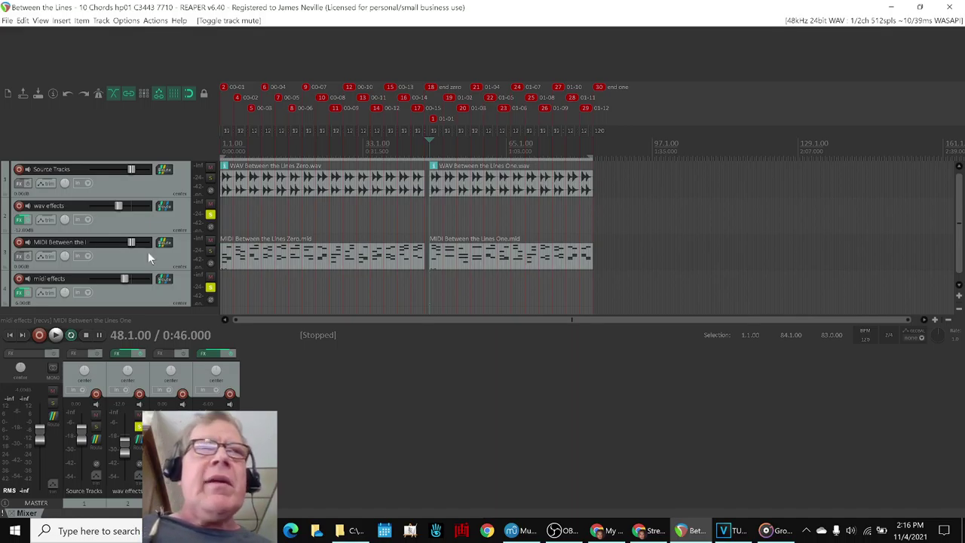
pyautogui.hotkey('alt', 'Tab')
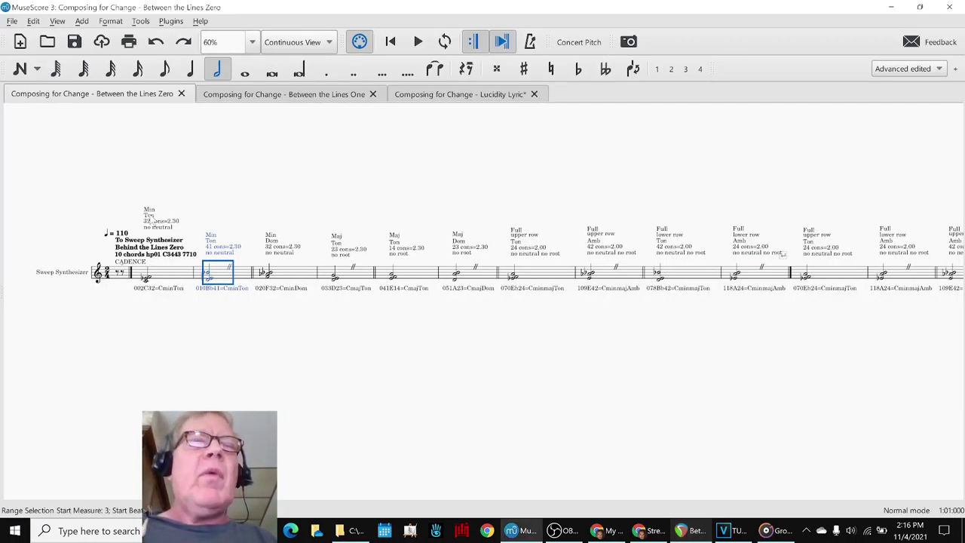
pyautogui.hotkey('alt', 'Tab')
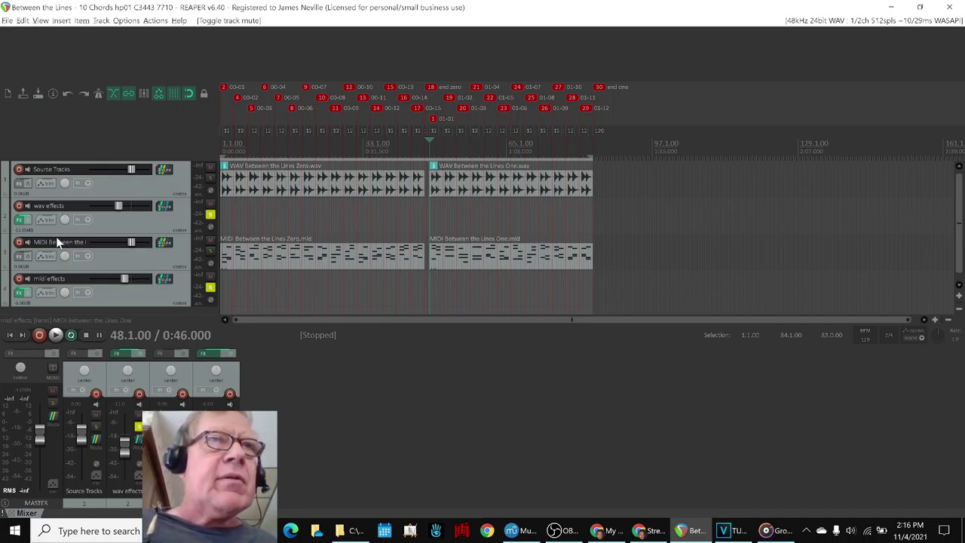
pyautogui.doubleClick(38, 170)
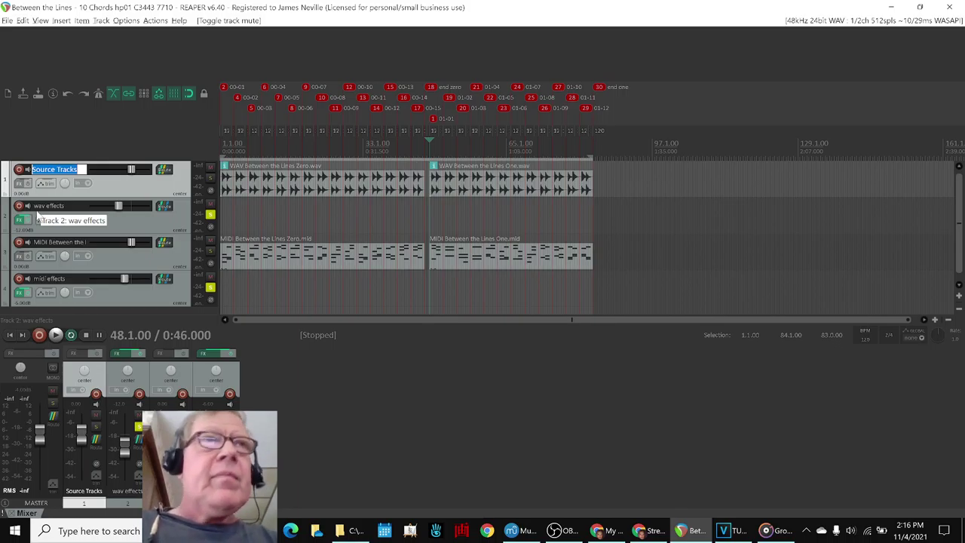
pyautogui.press('Home')
pyautogui.write('WAV')
pyautogui.press('Return')
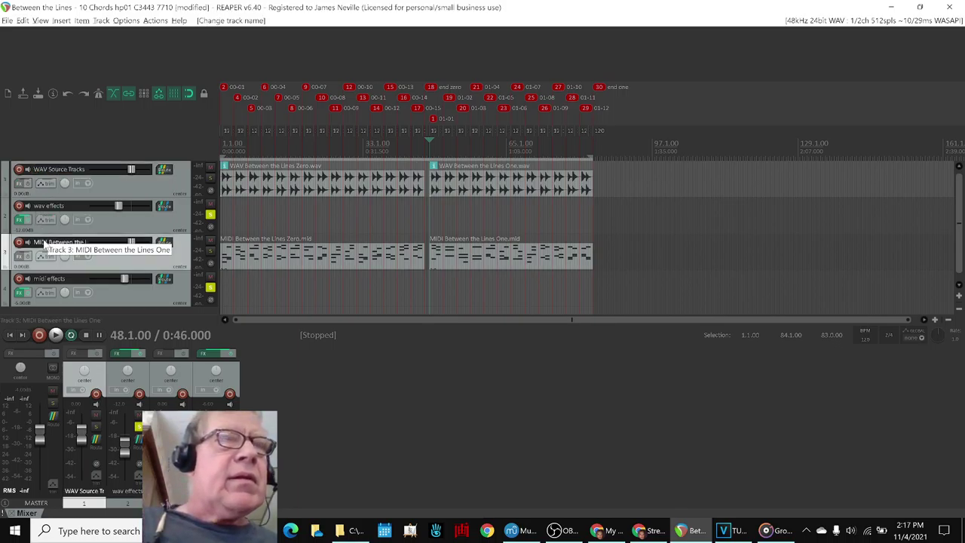
# Rename the MIDI Between the Lines One track as MIDI Source Tracks.
pyautogui.doubleClick(43, 241)
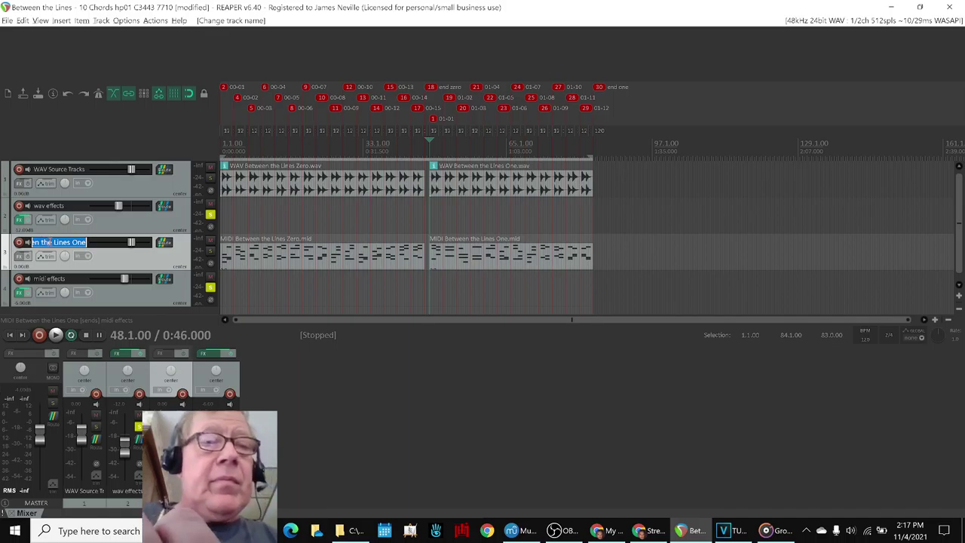
pyautogui.write('MIDI So')
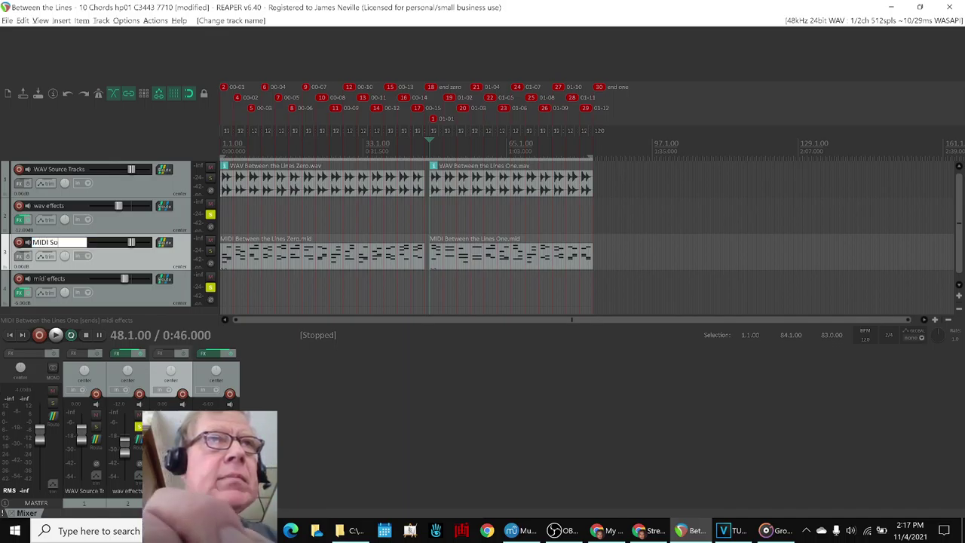
pyautogui.write('urce Tracks')
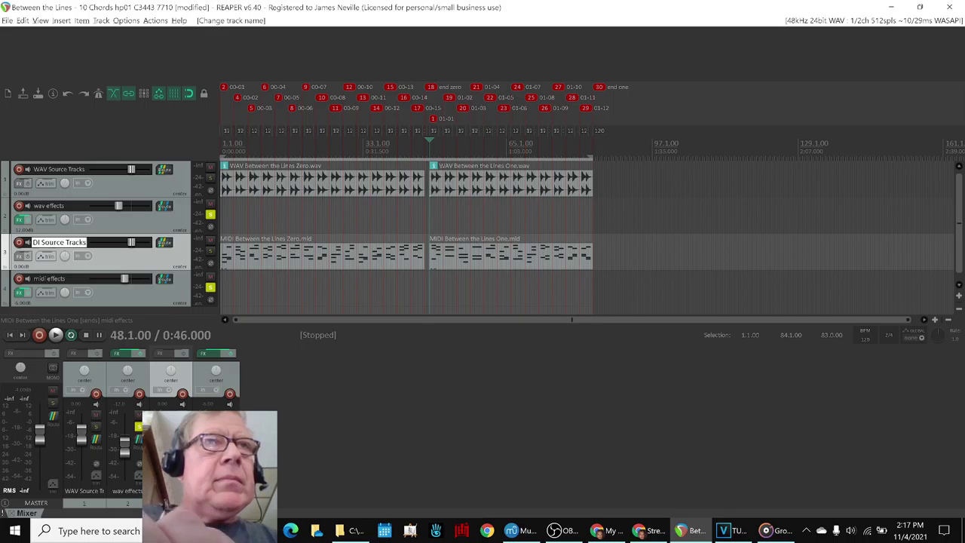
pyautogui.press('Return')
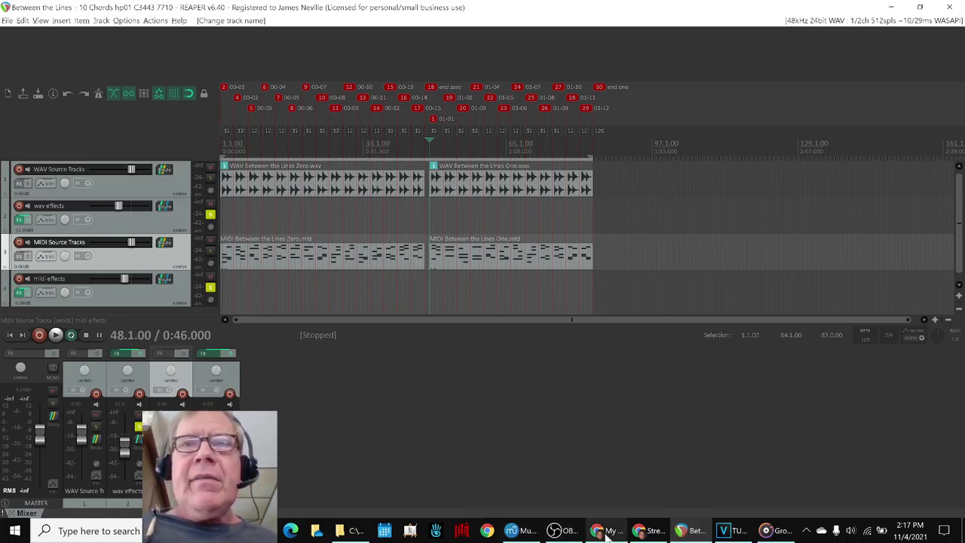
# Switch to the Stream Log spreadsheet in Chrome and review the first Ideas Next Time entry and its examples in B60 and B61.
pyautogui.click(648, 530)
pyautogui.scroll(-10, 162, 348)
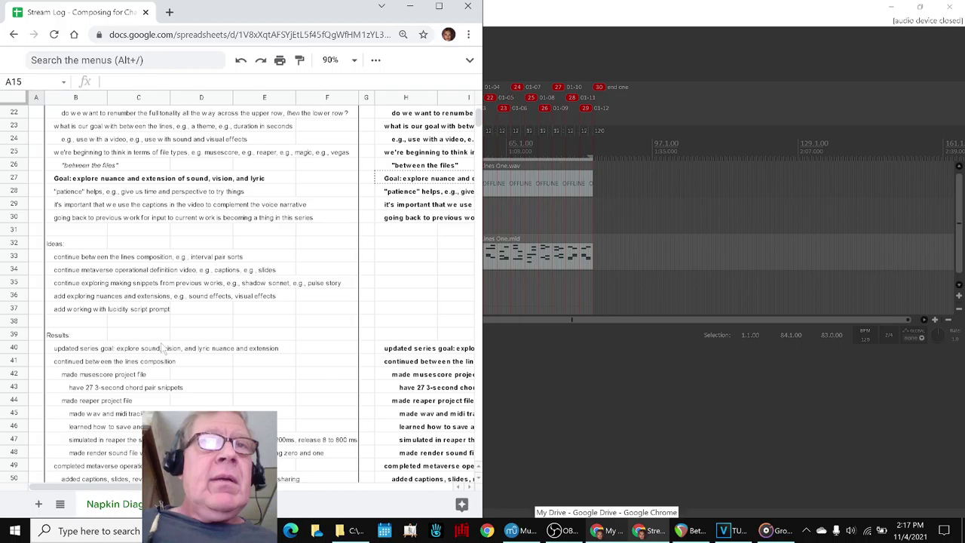
pyautogui.scroll(-2, 139, 348)
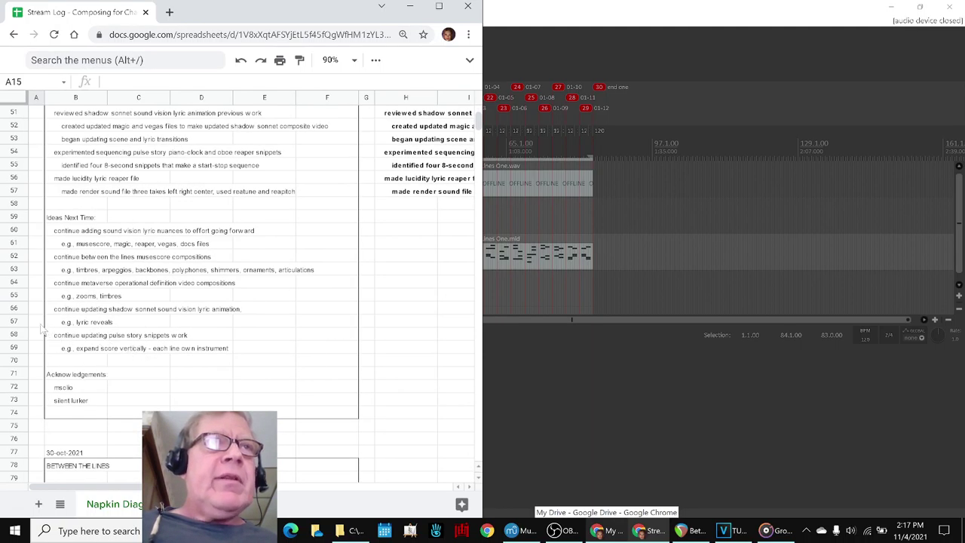
pyautogui.click(62, 233)
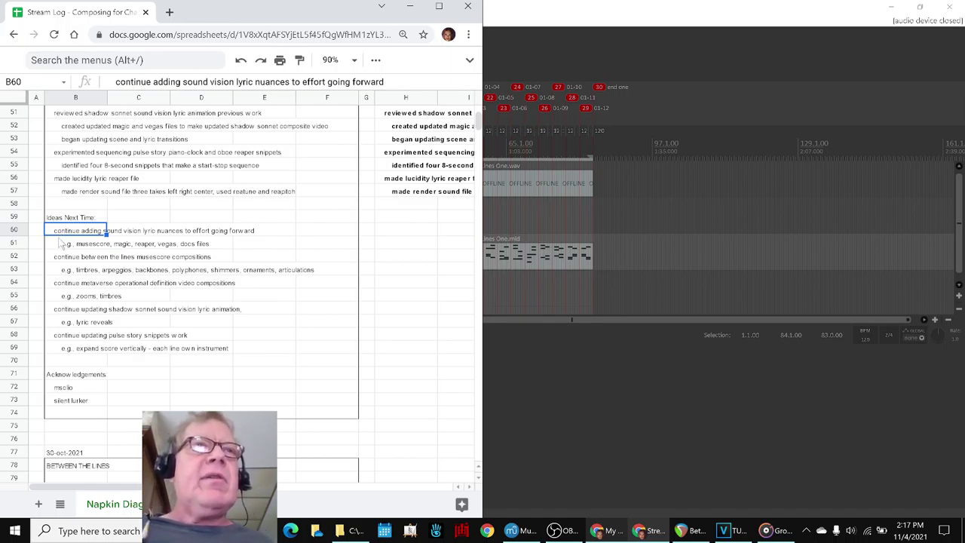
pyautogui.click(59, 247)
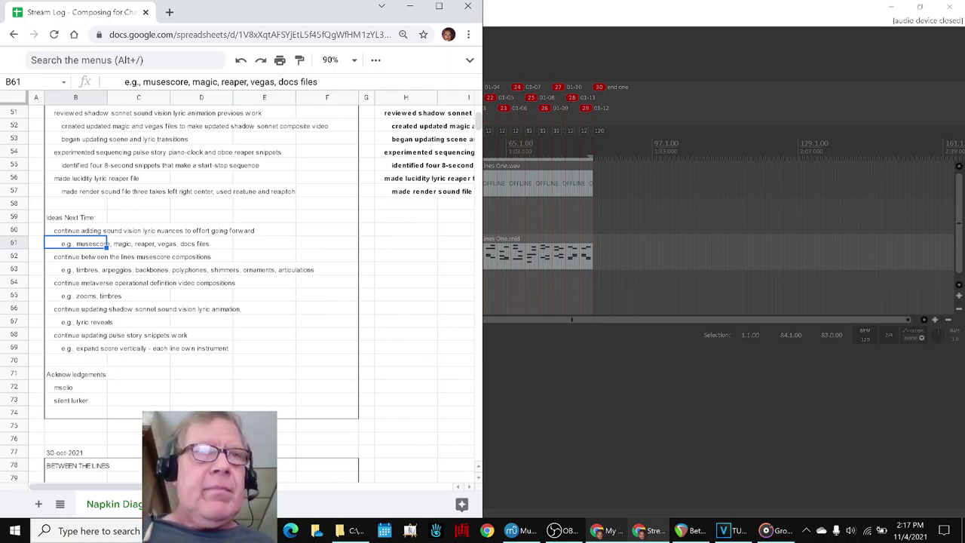
# Show the Lucidity Lyric sheet and go through its lyric lines in cells B4 to B7.
pyautogui.hotkey('ctrl', 'shift', 'pagedown')
pyautogui.click(62, 155)
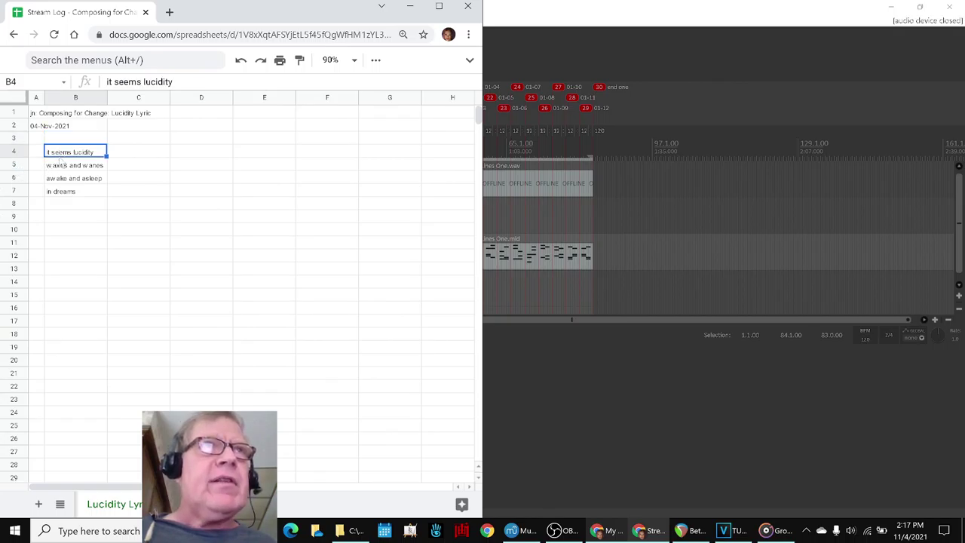
pyautogui.click(59, 171)
pyautogui.click(52, 181)
pyautogui.click(56, 195)
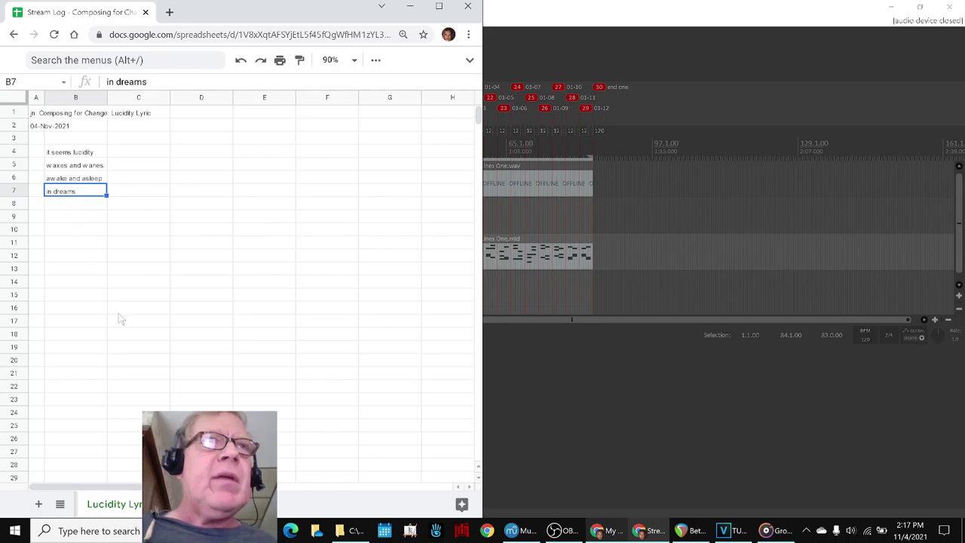
# Return to the stream log's Ideas Next Time list and review the composition, video, sonnet animation and pulse story entries in B63 to B69.
pyautogui.click(181, 503)
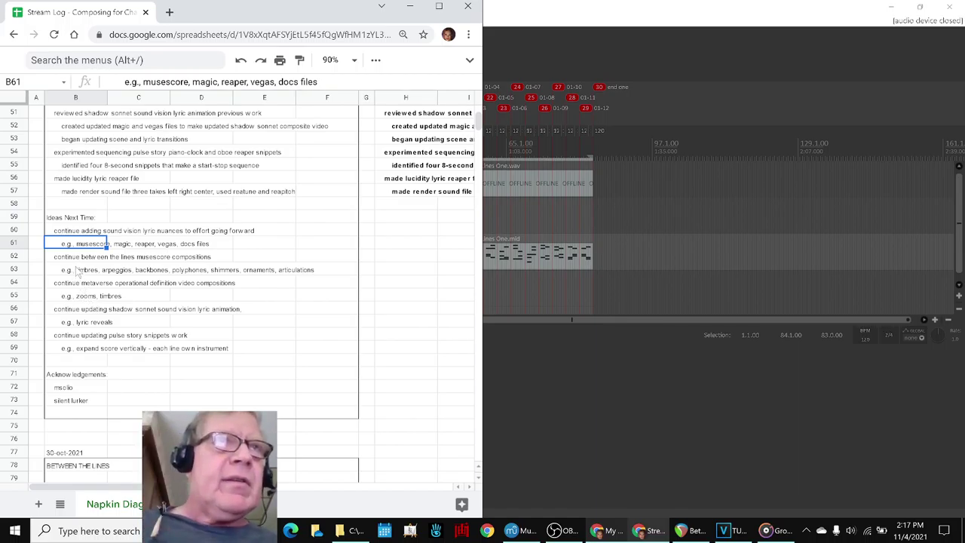
pyautogui.click(78, 273)
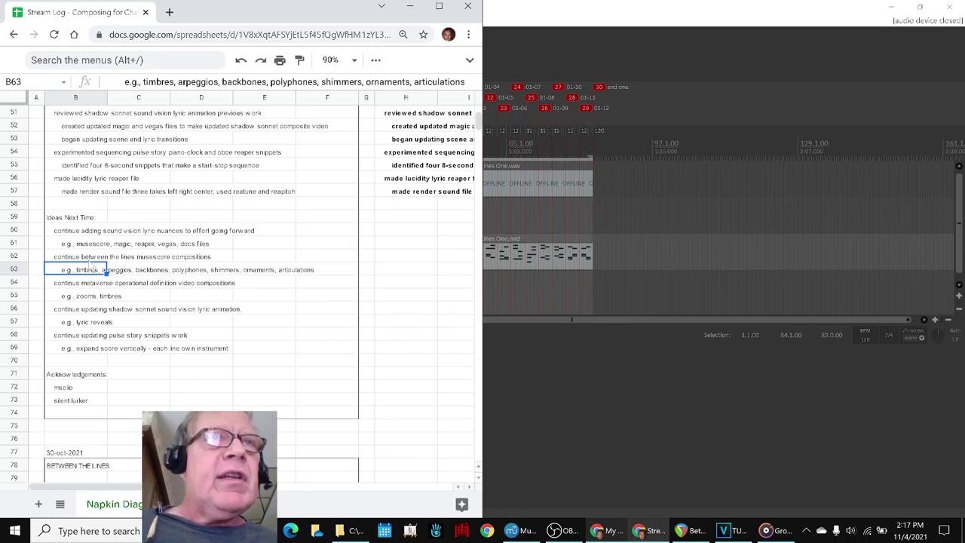
pyautogui.click(71, 300)
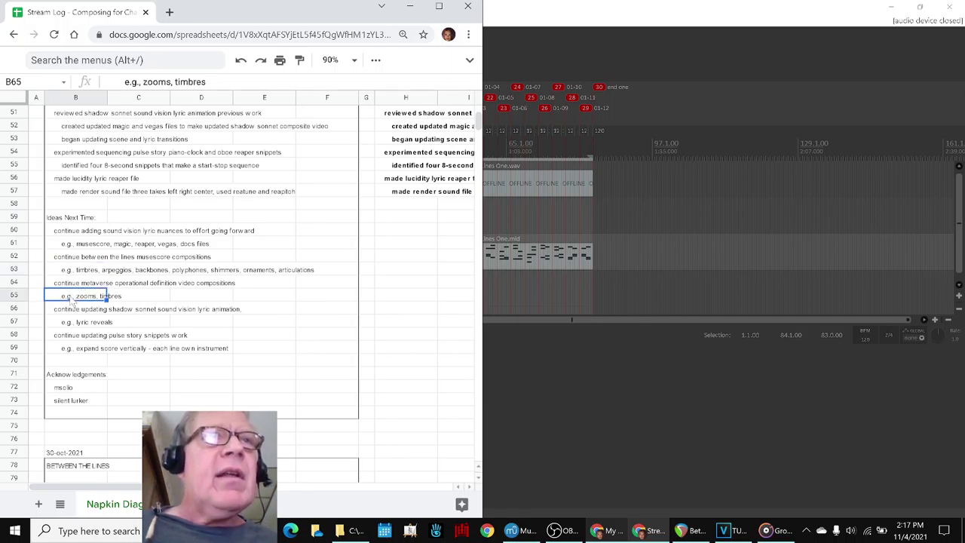
pyautogui.click(70, 285)
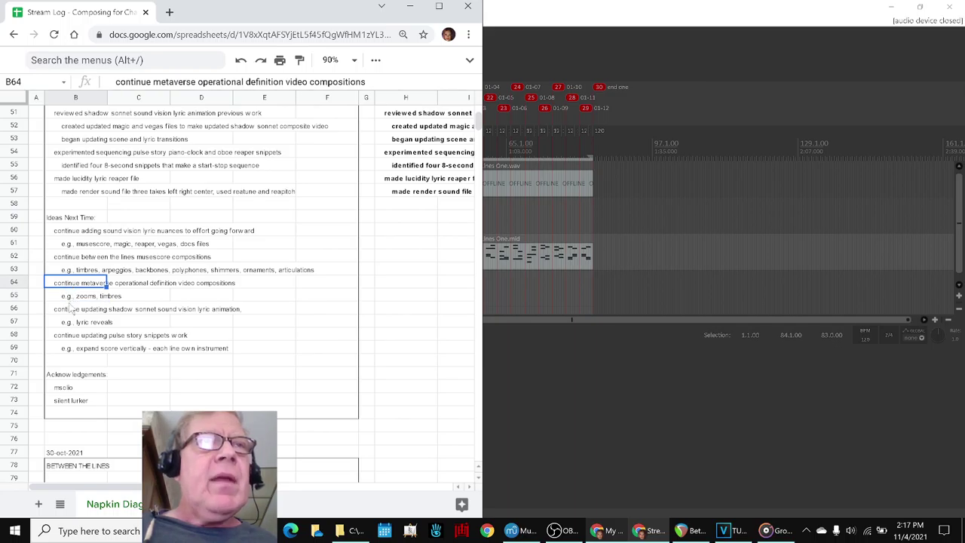
pyautogui.click(68, 312)
pyautogui.click(68, 335)
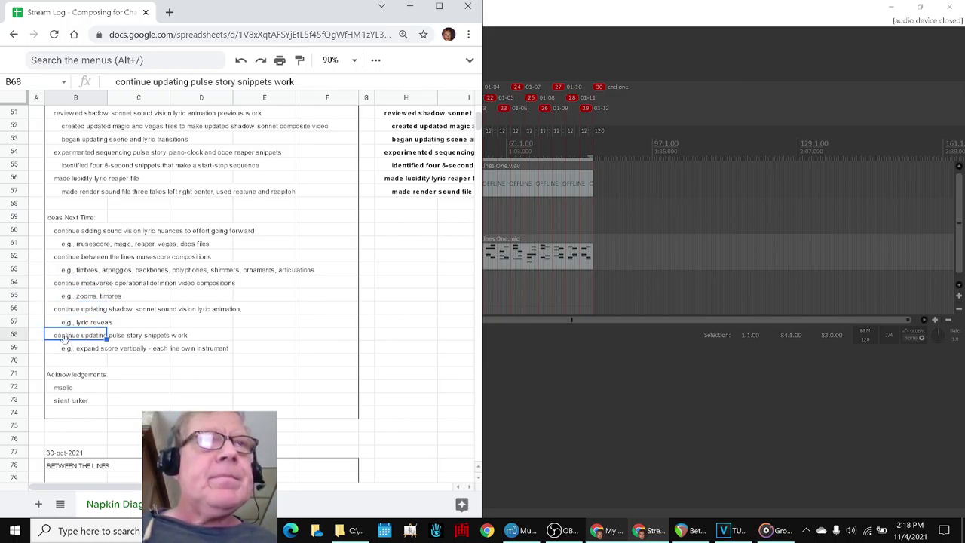
pyautogui.click(67, 349)
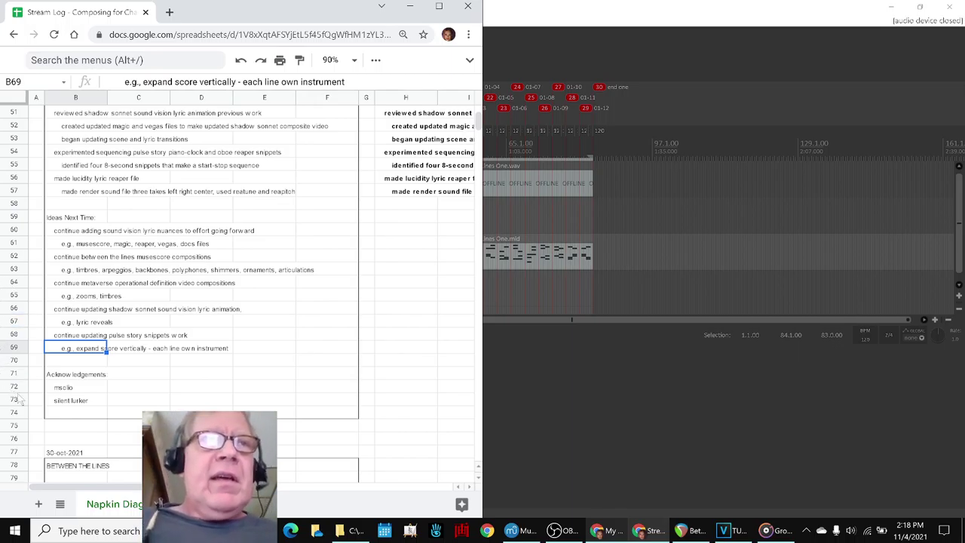
# Switch to OBS to reach the streaming controls.
pyautogui.click(562, 532)
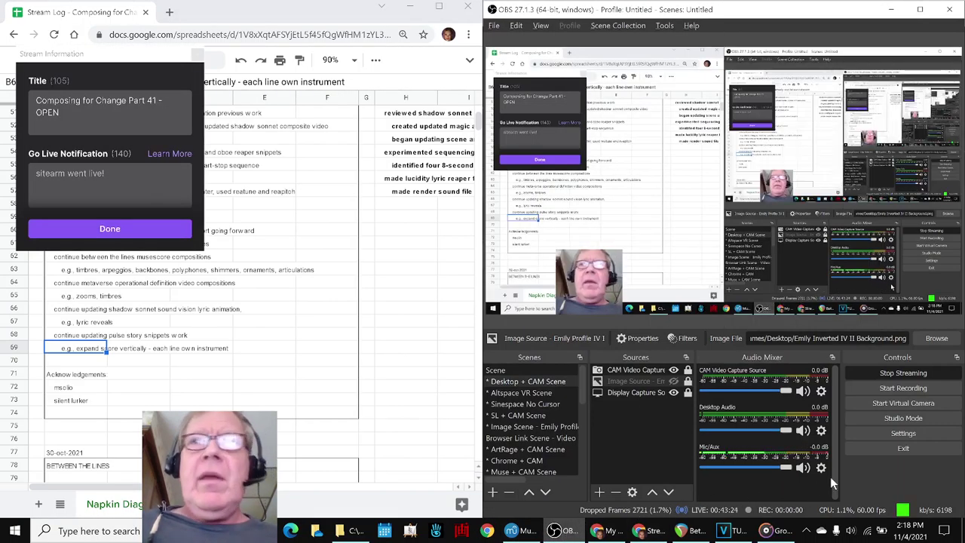